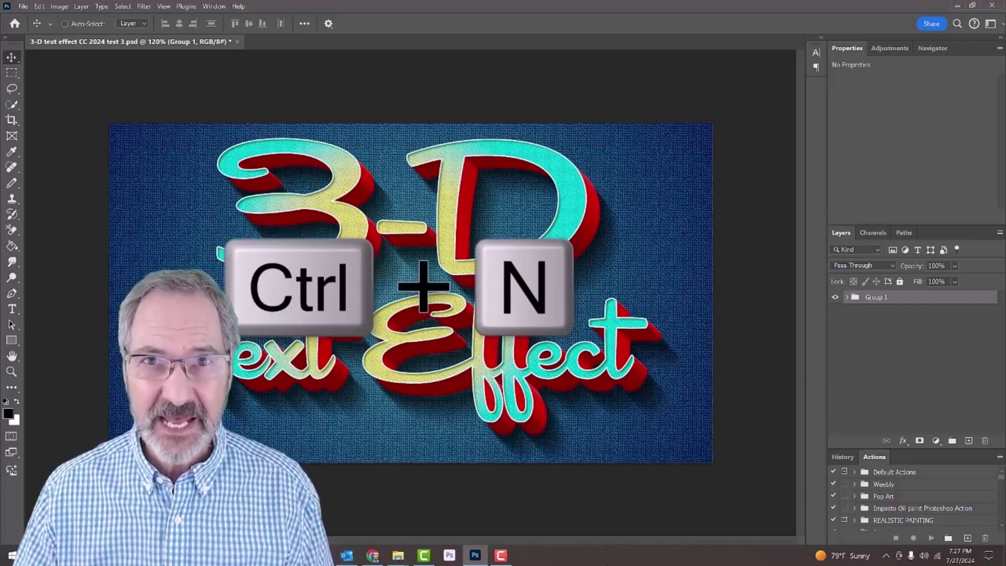
Bring up the New Document dialog with Ctrl+N.
{"action": "key", "text": "ctrl+n"}
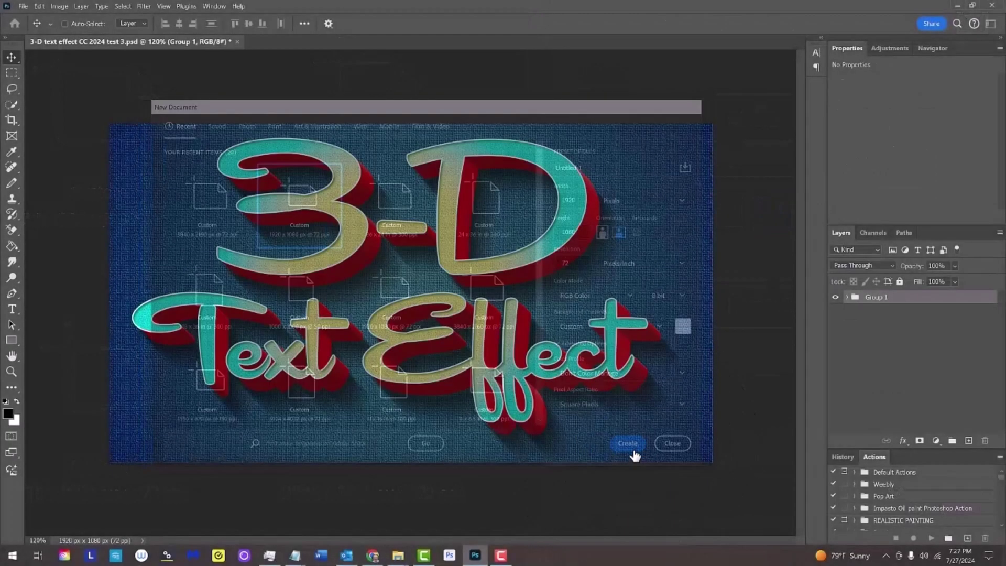
Create the blank 1920×1080 document and add a Gradient fill layer.
{"action": "left_click", "coordinate": [633, 453]}
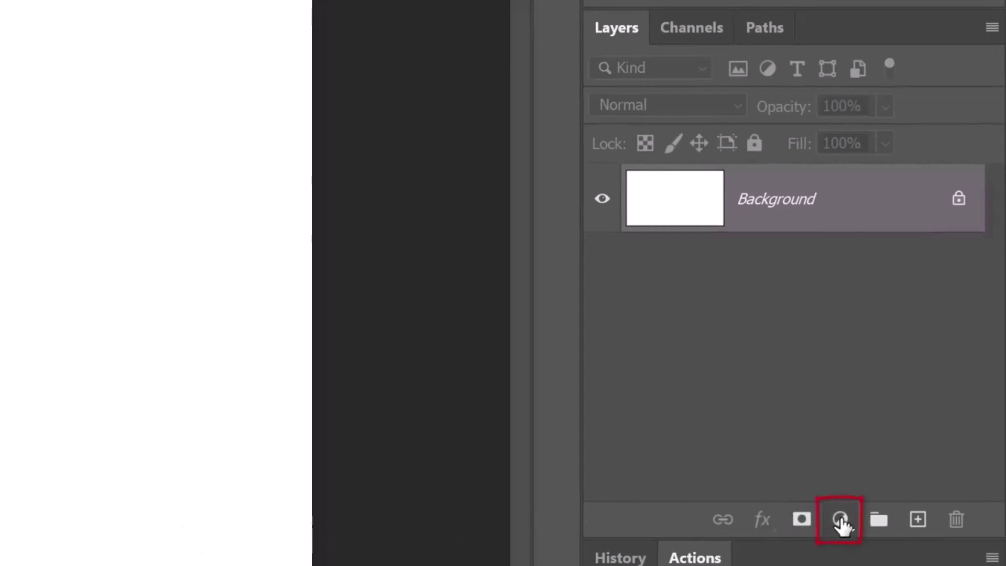
{"action": "left_click", "coordinate": [841, 520]}
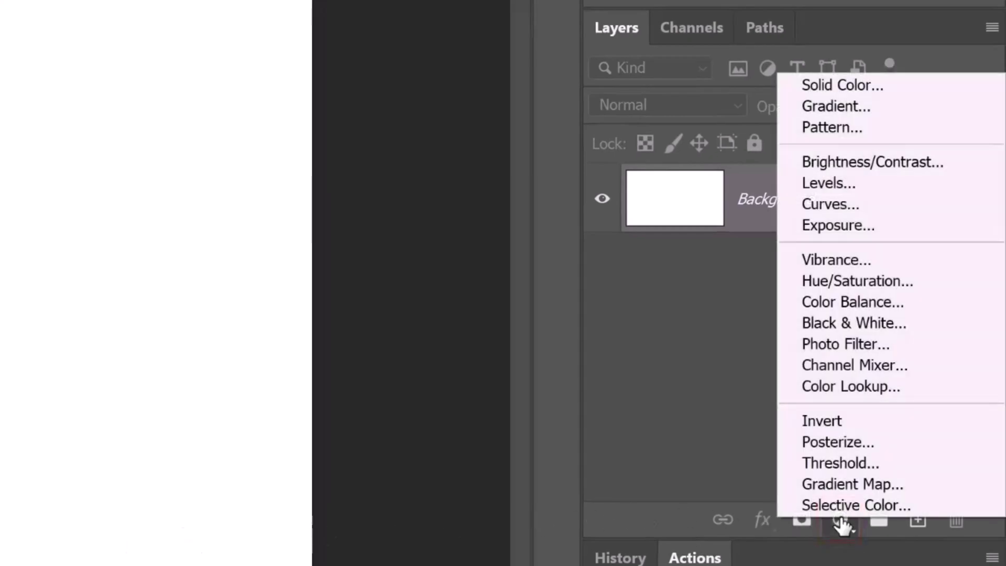
{"action": "left_click", "coordinate": [828, 105]}
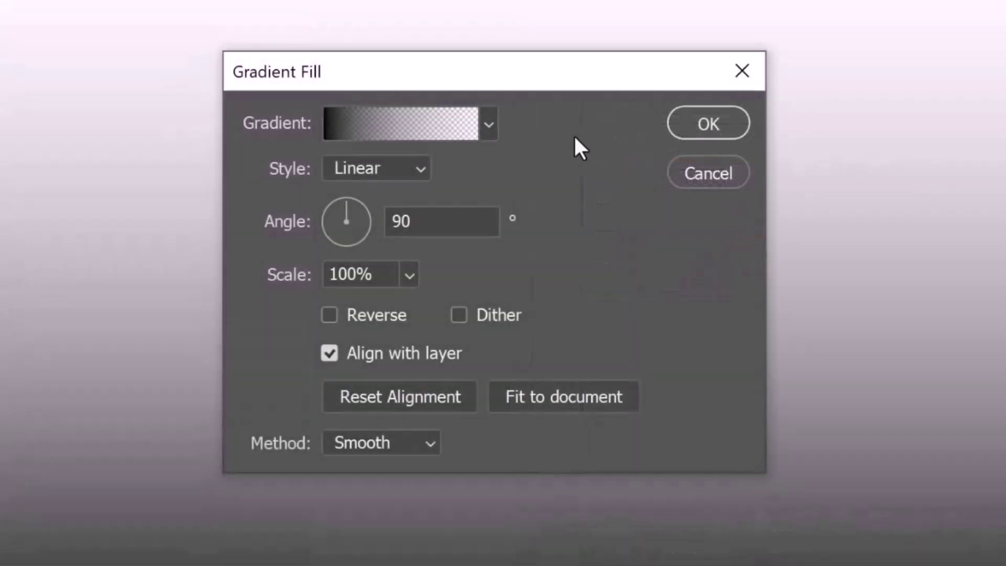
Set the gradient to Basics black-white, Radial style, 30° angle and 150% scale.
{"action": "left_click", "coordinate": [488, 124]}
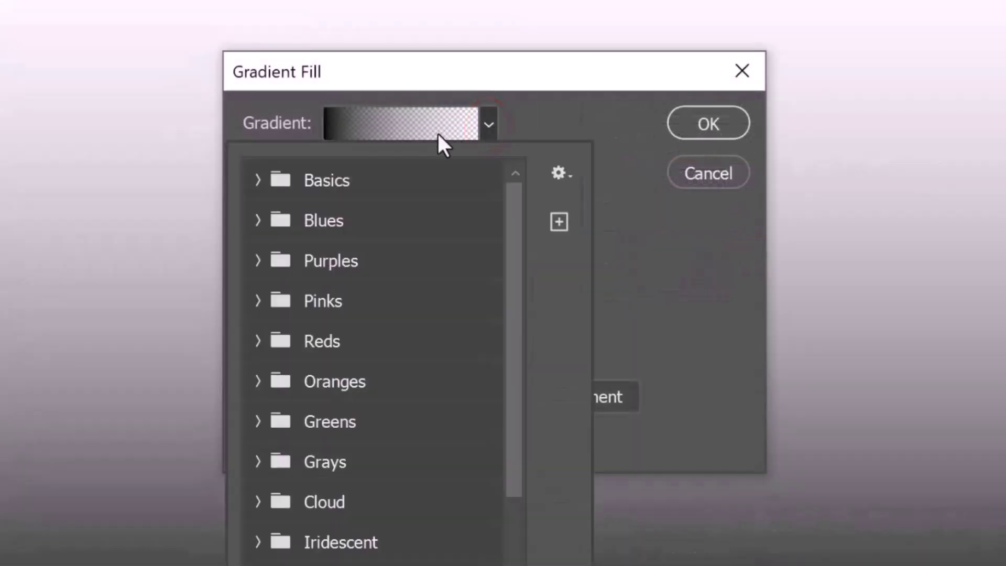
{"action": "left_click", "coordinate": [259, 183]}
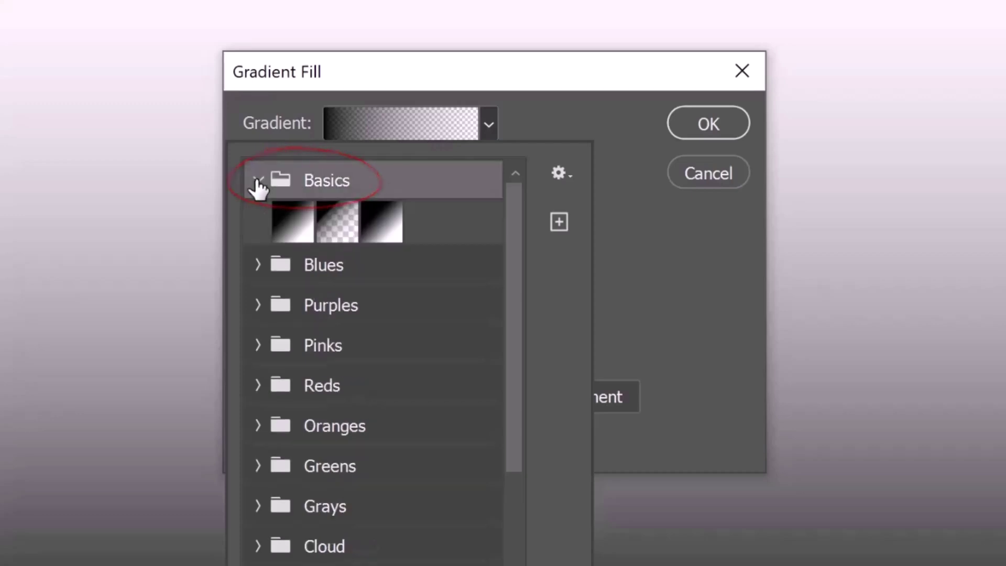
{"action": "left_click", "coordinate": [292, 224]}
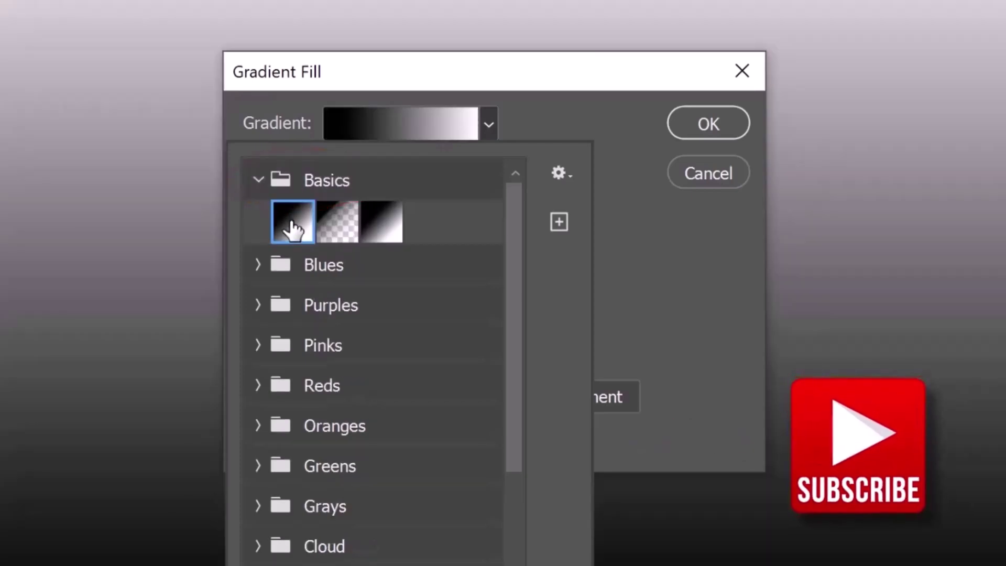
{"action": "left_click", "coordinate": [677, 236]}
{"action": "left_click", "coordinate": [419, 169]}
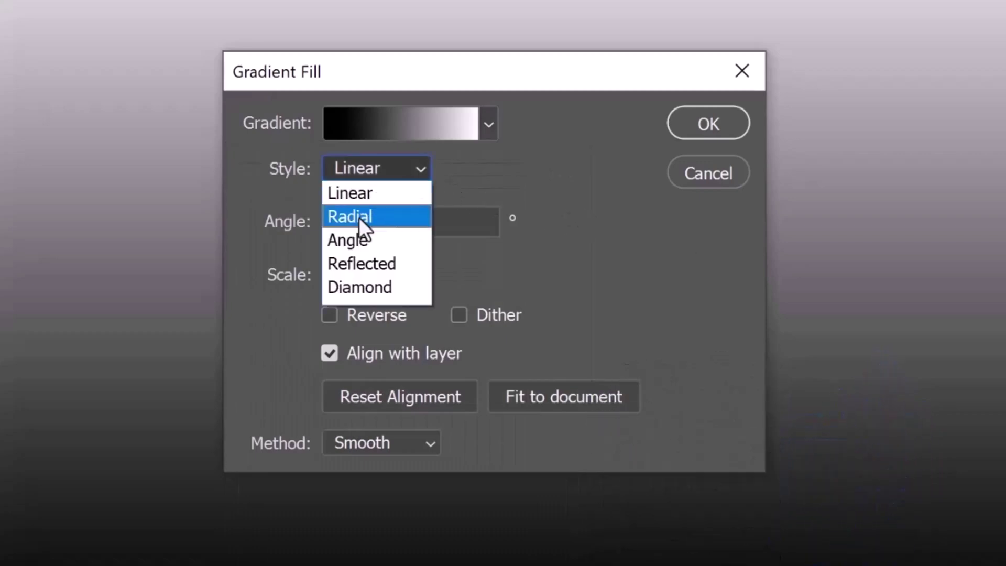
{"action": "left_click", "coordinate": [359, 218]}
{"action": "left_click_drag", "start_coordinate": [438, 218], "coordinate": [352, 220]}
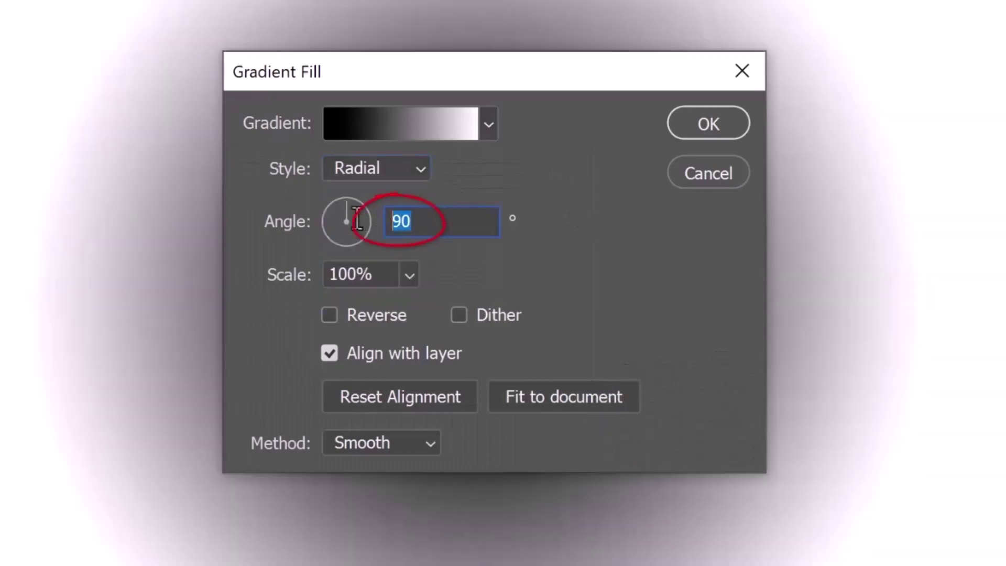
{"action": "type", "text": "30"}
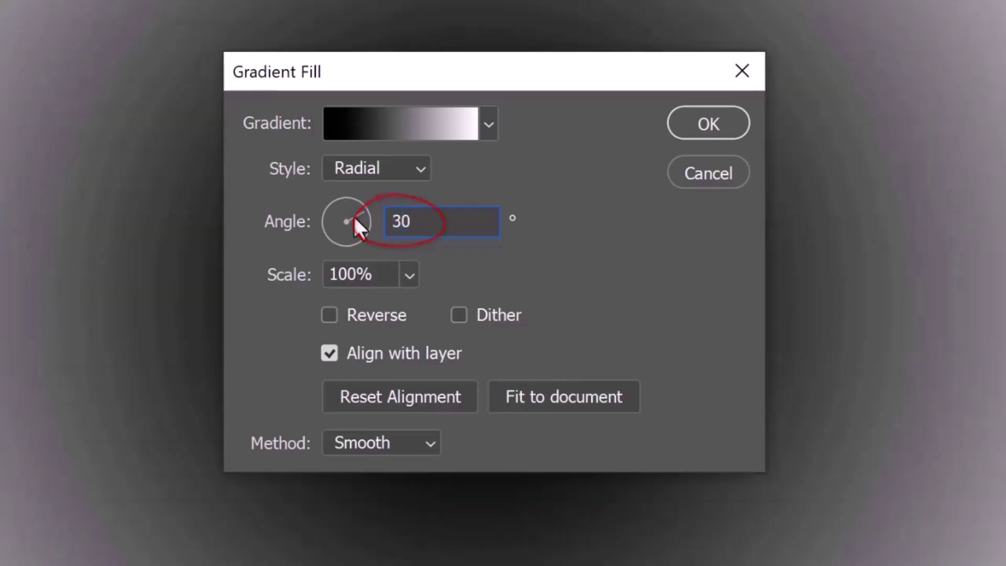
{"action": "double_click", "coordinate": [385, 276]}
{"action": "type", "text": "150"}
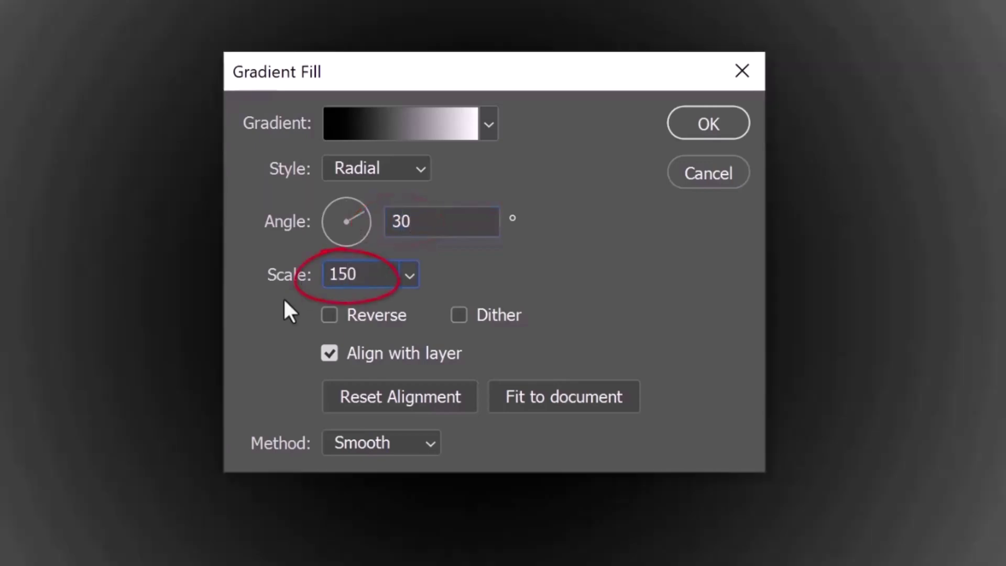
Set the gradient's left colour stop to light cyan A7EDFF.
{"action": "left_click", "coordinate": [383, 123]}
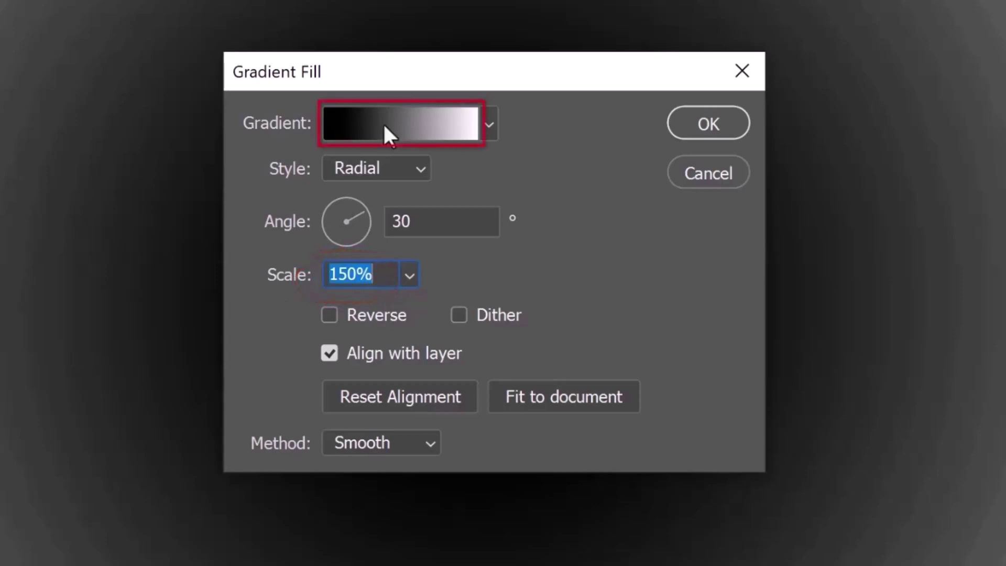
{"action": "left_click", "coordinate": [385, 124]}
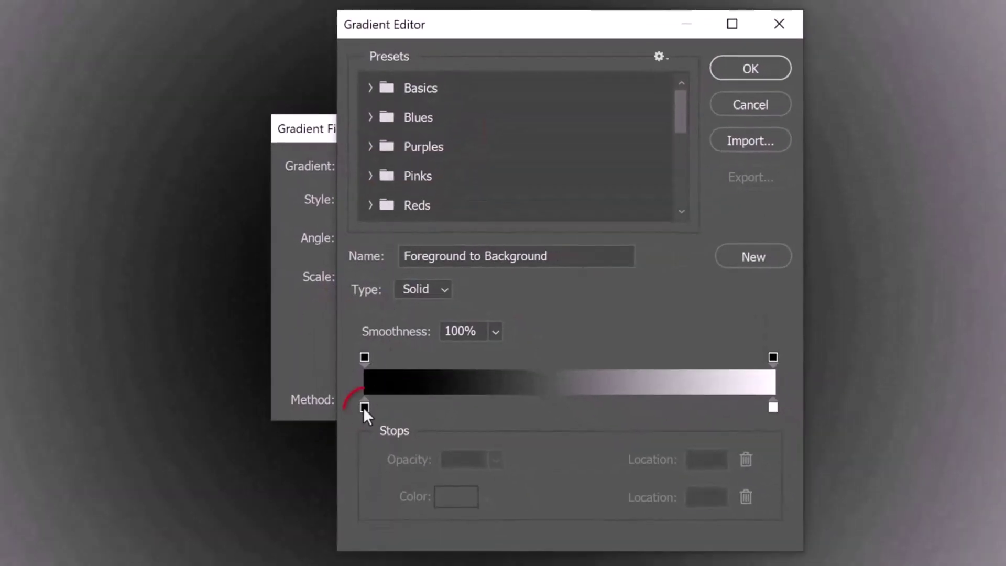
{"action": "left_click", "coordinate": [364, 407]}
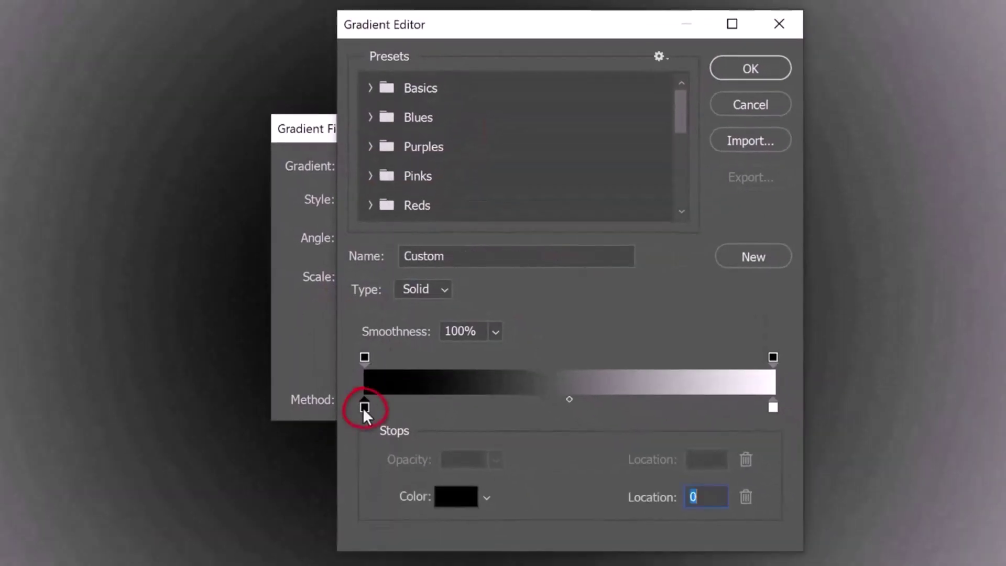
{"action": "double_click", "coordinate": [363, 408]}
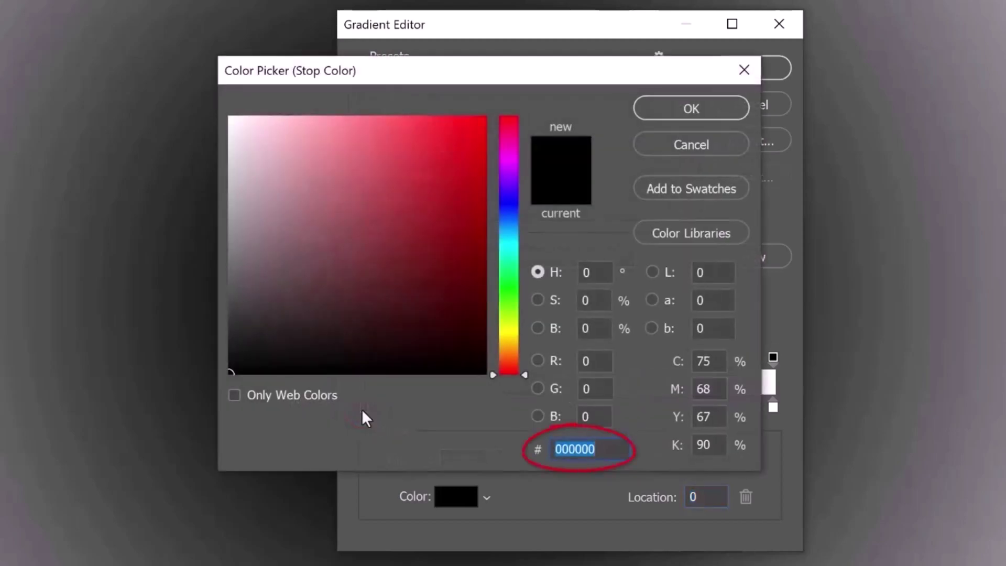
{"action": "type", "text": "A"}
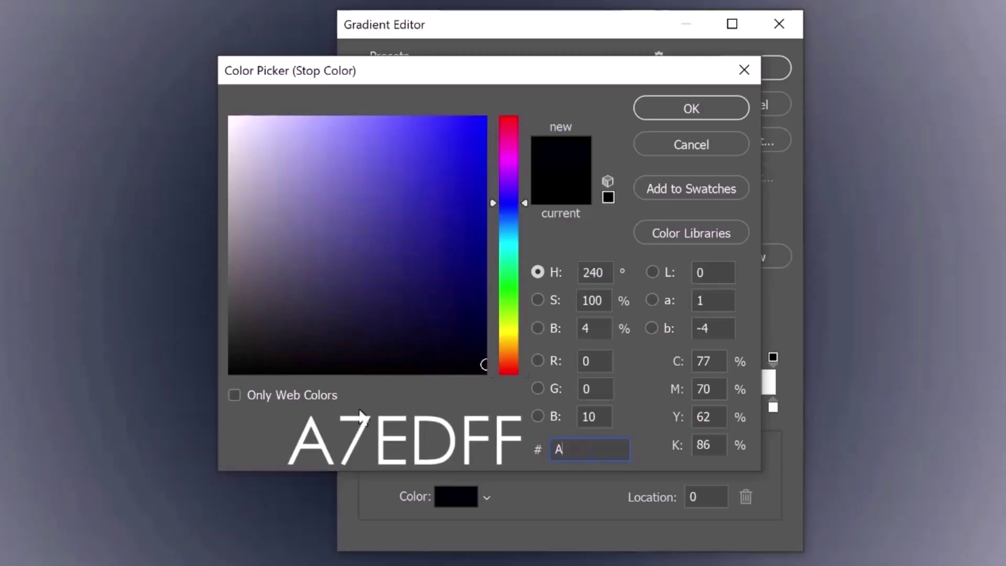
{"action": "type", "text": "7E"}
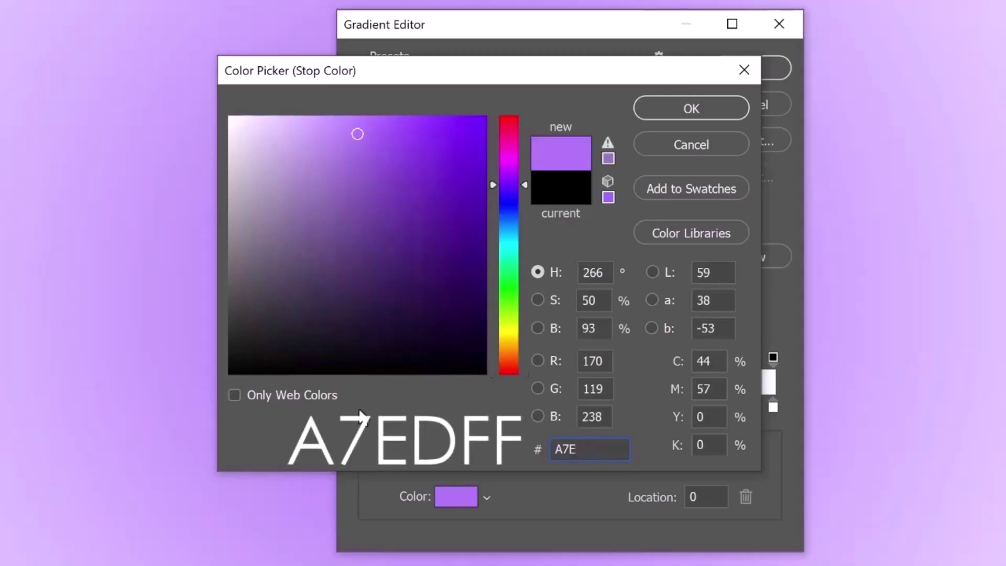
{"action": "type", "text": "DFF"}
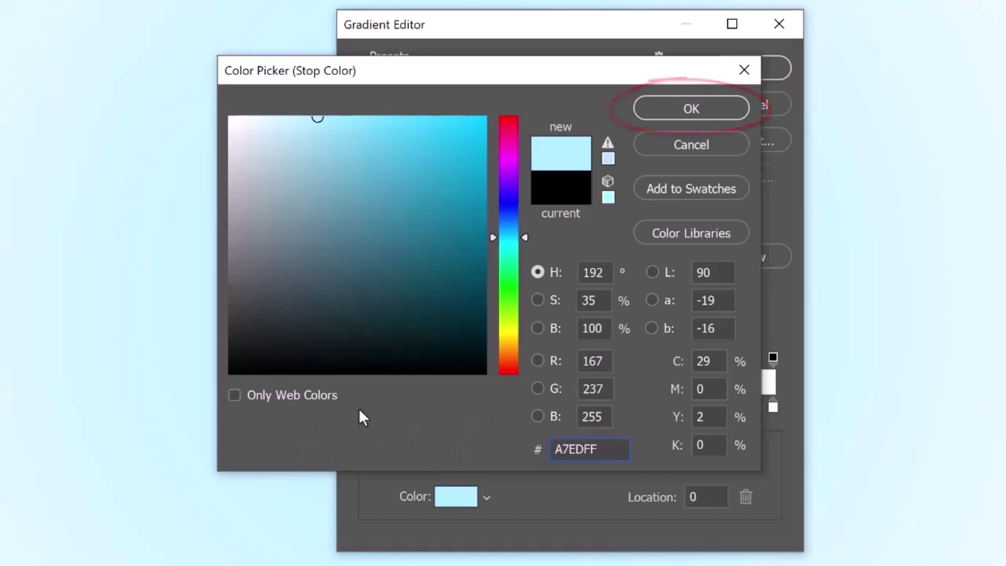
{"action": "key", "text": "Return"}
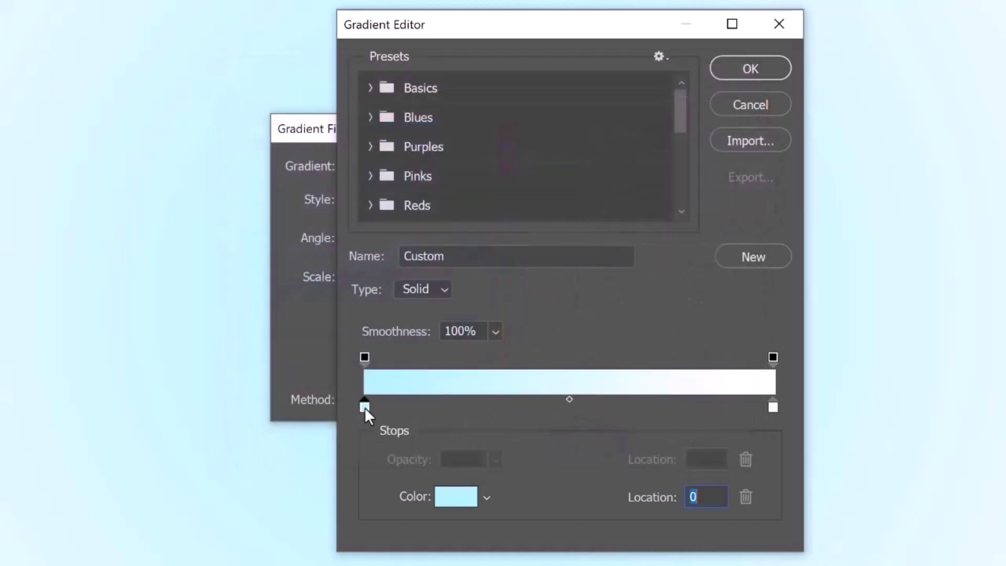
Set the right colour stop to dark navy 000081 and accept the gradient.
{"action": "left_click", "coordinate": [773, 406]}
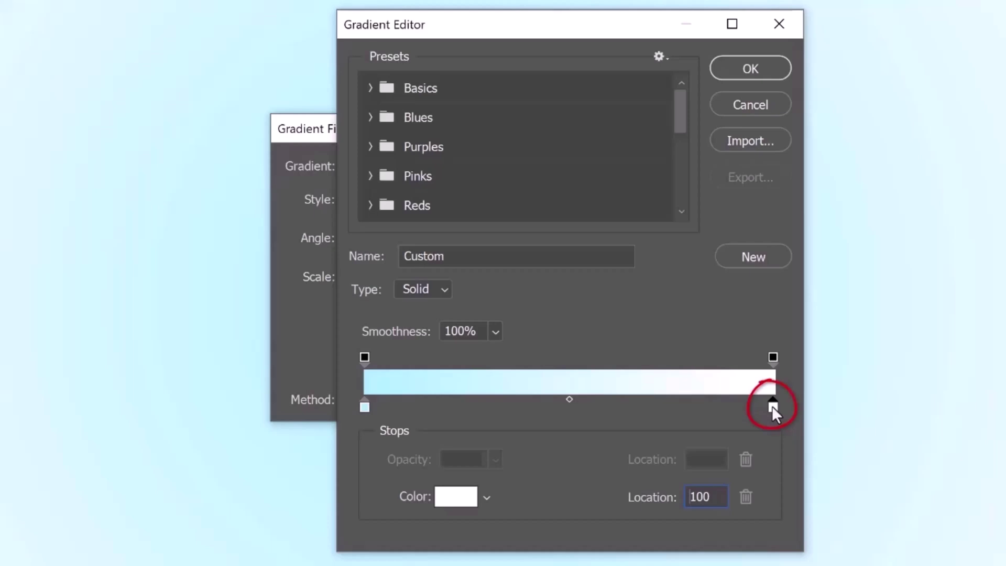
{"action": "left_click", "coordinate": [456, 500]}
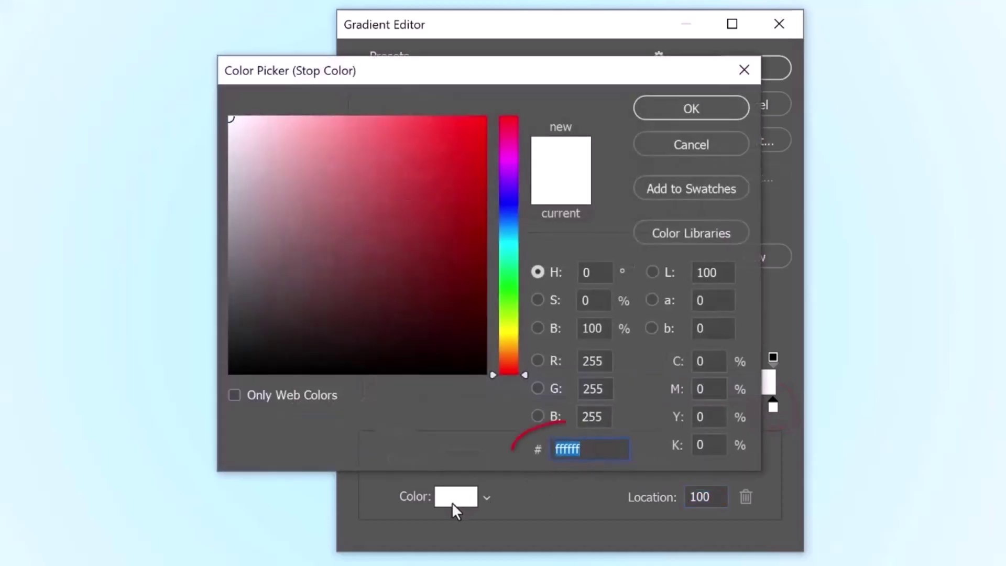
{"action": "type", "text": "0000"}
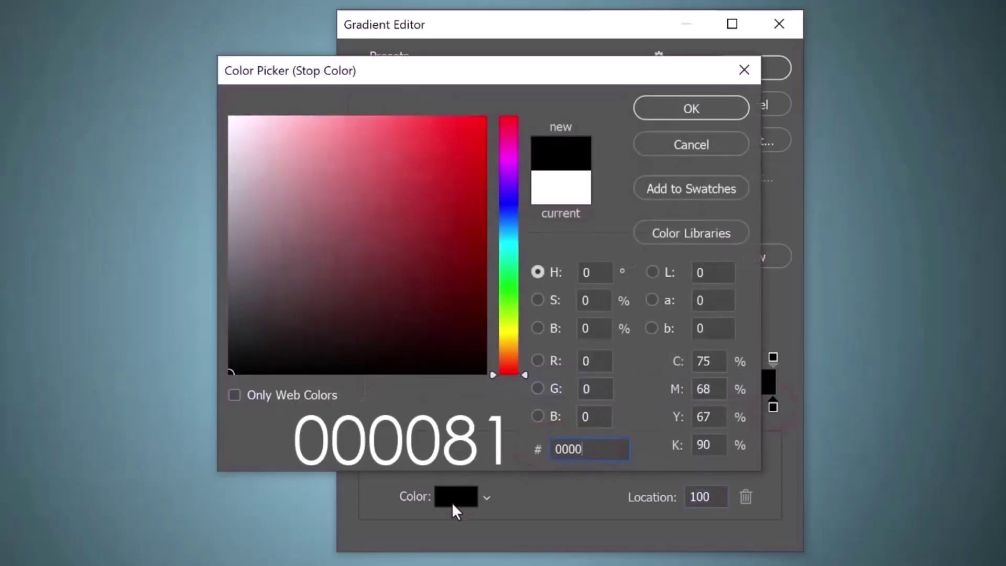
{"action": "type", "text": "81"}
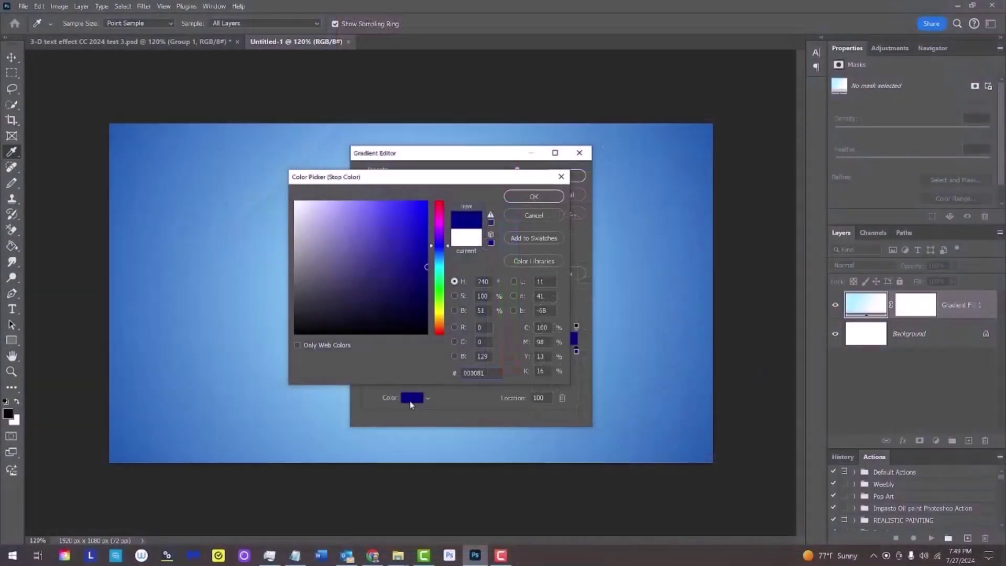
{"action": "key", "text": "Return"}
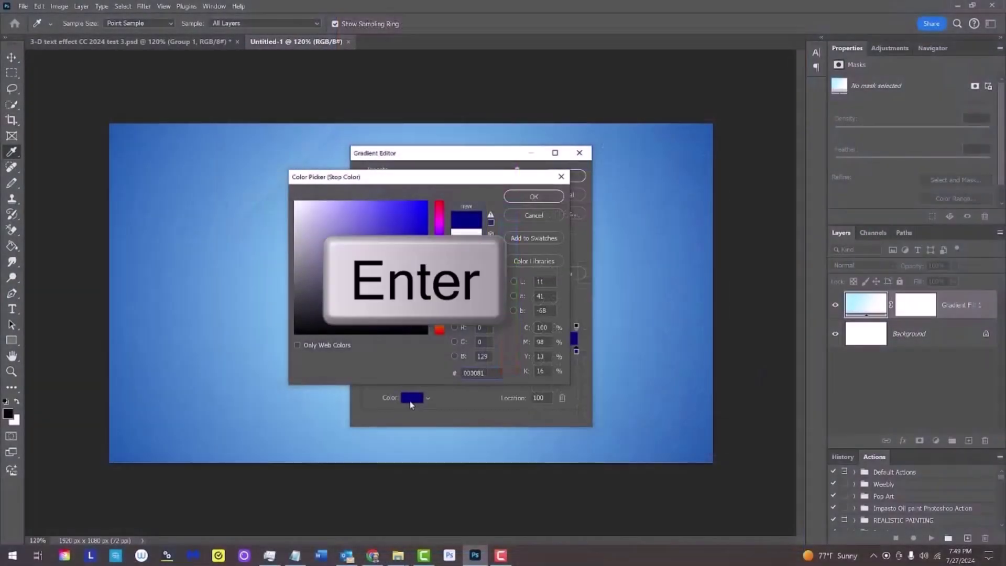
{"action": "key", "text": "Return"}
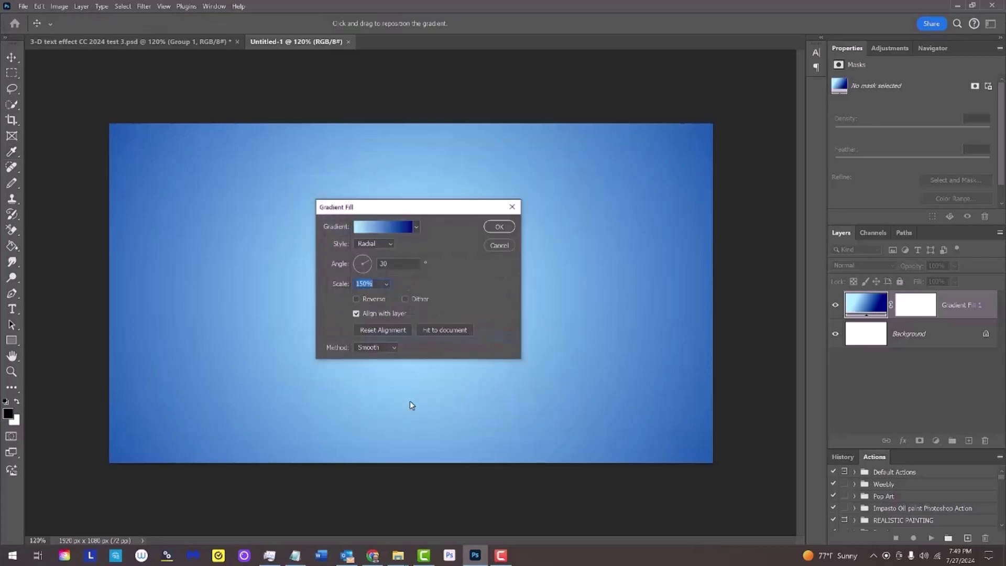
Apply the gradient fill and add a Pattern Overlay to Gradient Fill 1.
{"action": "key", "text": "Return"}
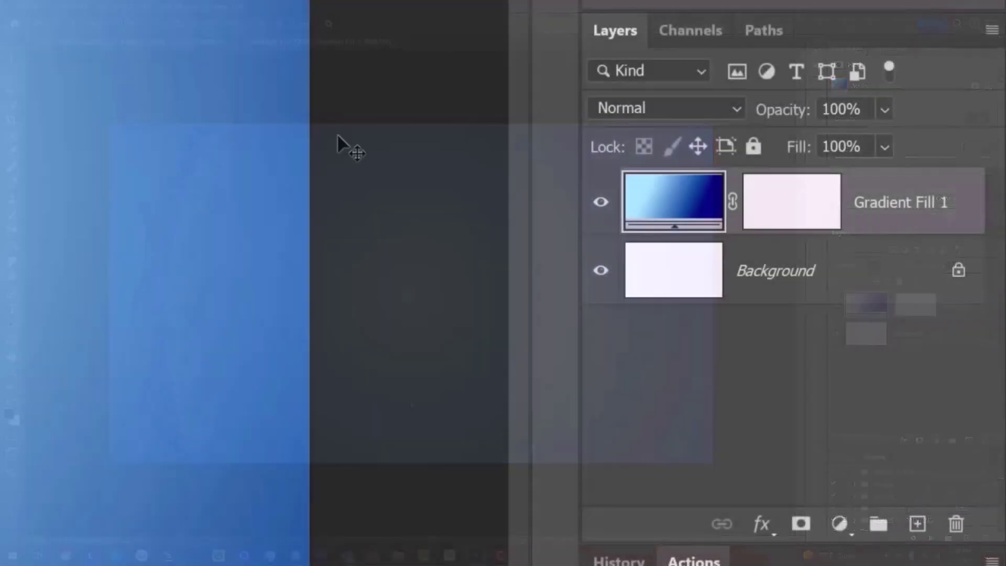
{"action": "left_click", "coordinate": [902, 226]}
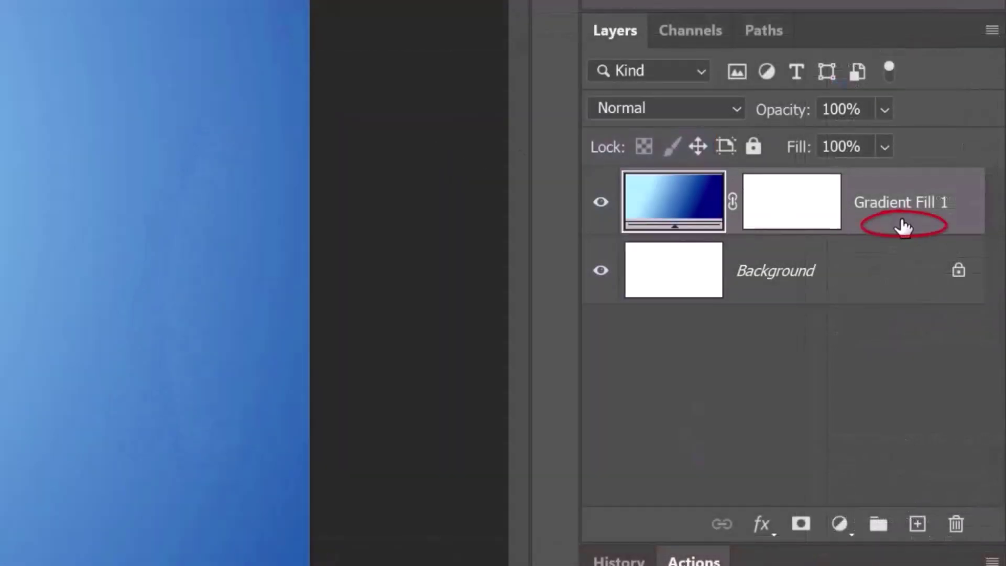
{"action": "double_click", "coordinate": [903, 226]}
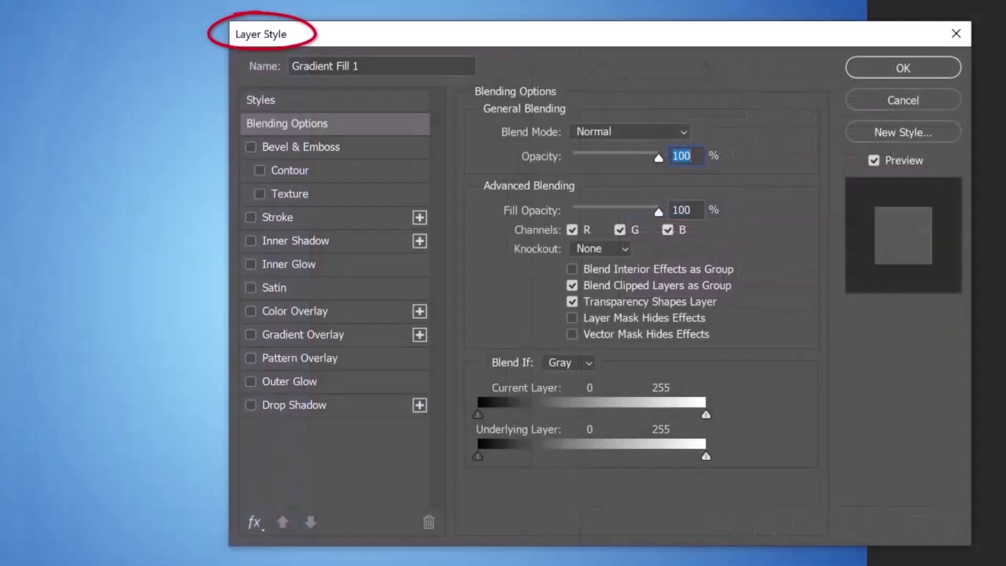
{"action": "left_click", "coordinate": [327, 360]}
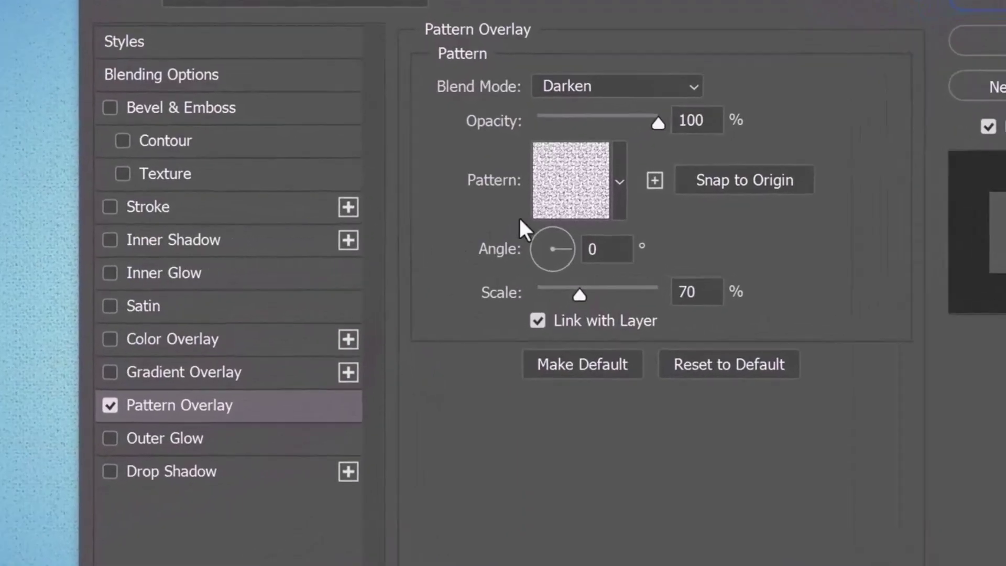
Choose the Dark Coarse Weave pattern for the overlay.
{"action": "left_click", "coordinate": [612, 198]}
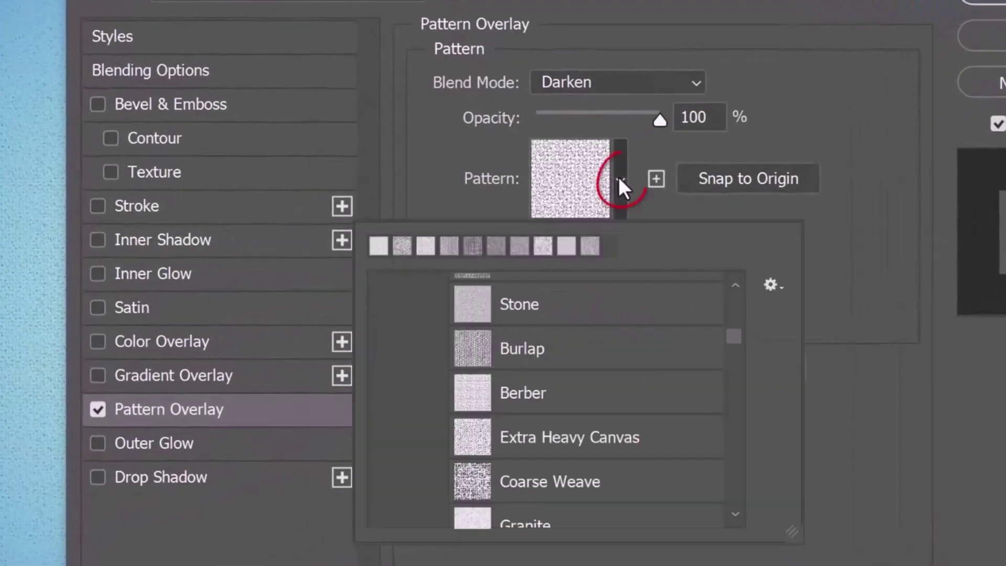
{"action": "left_click", "coordinate": [771, 286]}
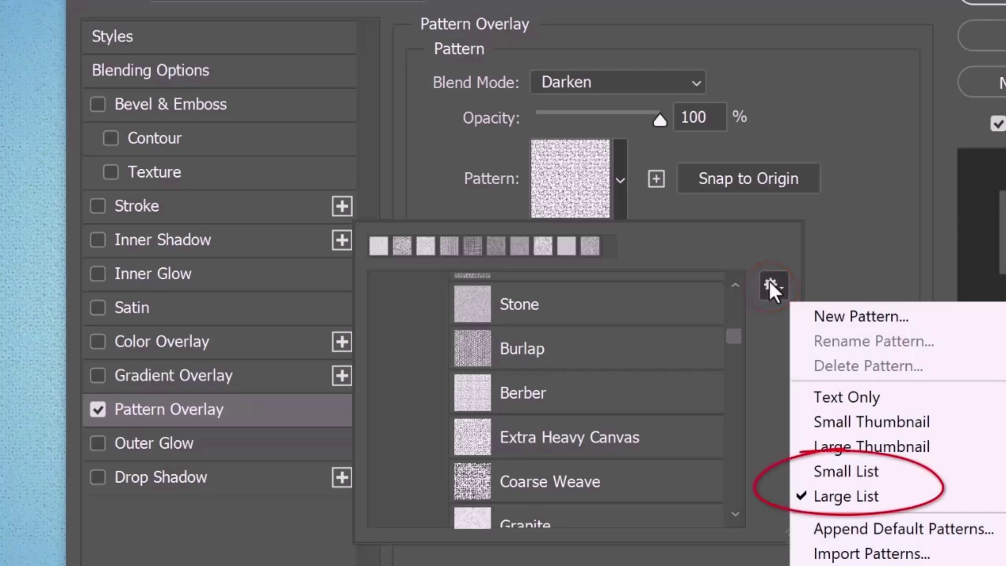
{"action": "left_click", "coordinate": [766, 285]}
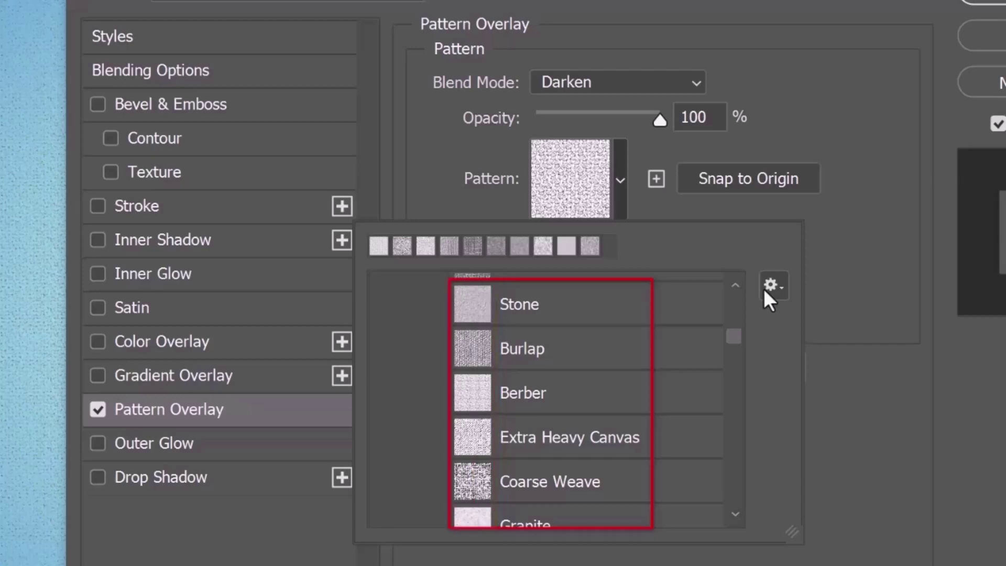
{"action": "mouse_move", "coordinate": [737, 334]}
{"action": "left_mouse_down"}
{"action": "mouse_move", "coordinate": [735, 284]}
{"action": "mouse_move", "coordinate": [739, 318]}
{"action": "left_mouse_up"}
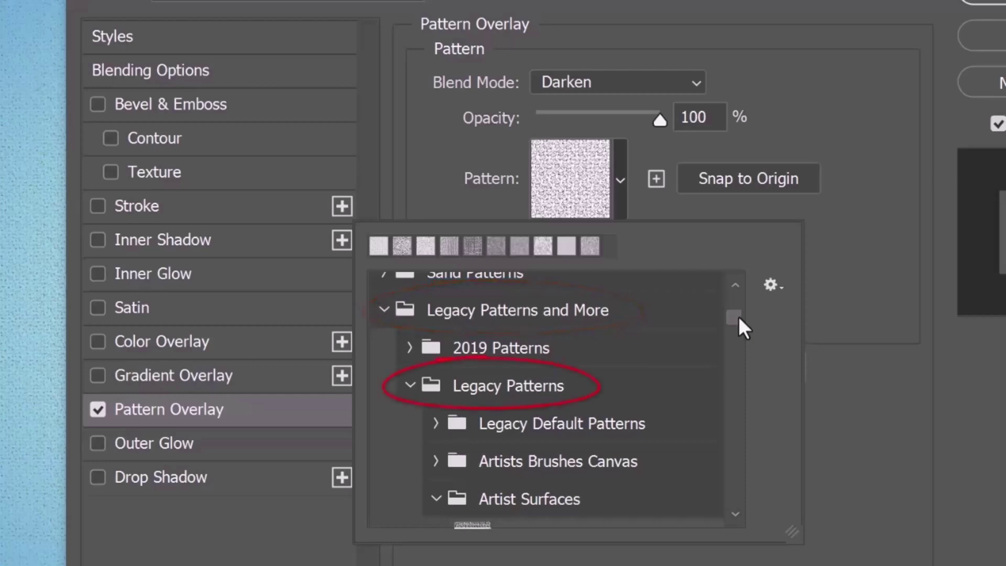
{"action": "left_click_drag", "start_coordinate": [738, 316], "coordinate": [735, 324]}
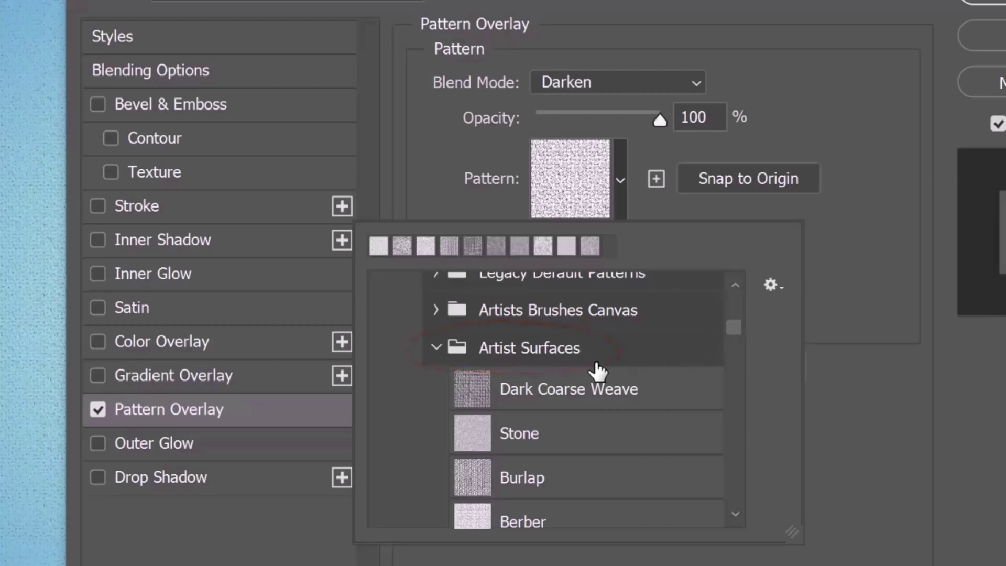
{"action": "left_click", "coordinate": [469, 397]}
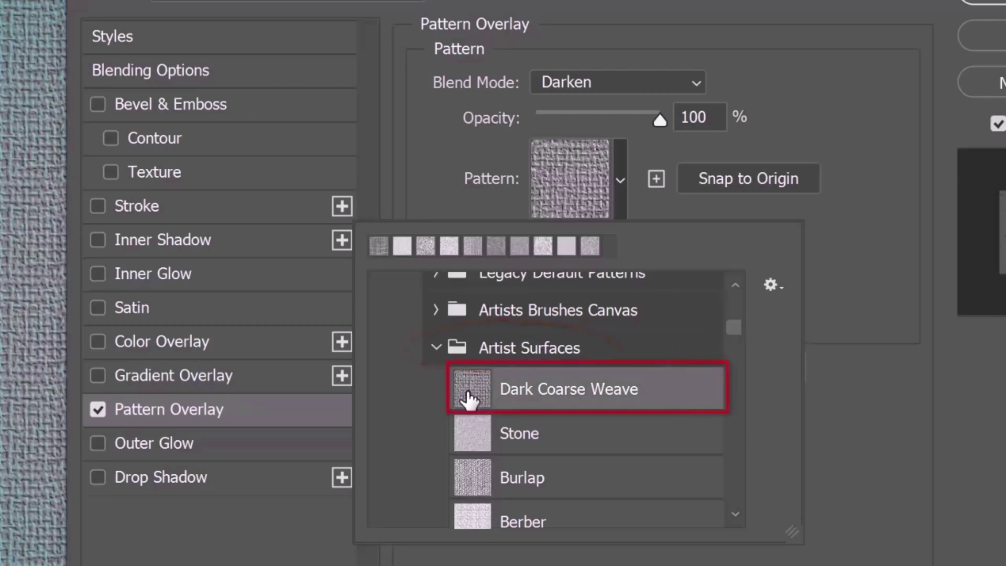
{"action": "left_click", "coordinate": [817, 383]}
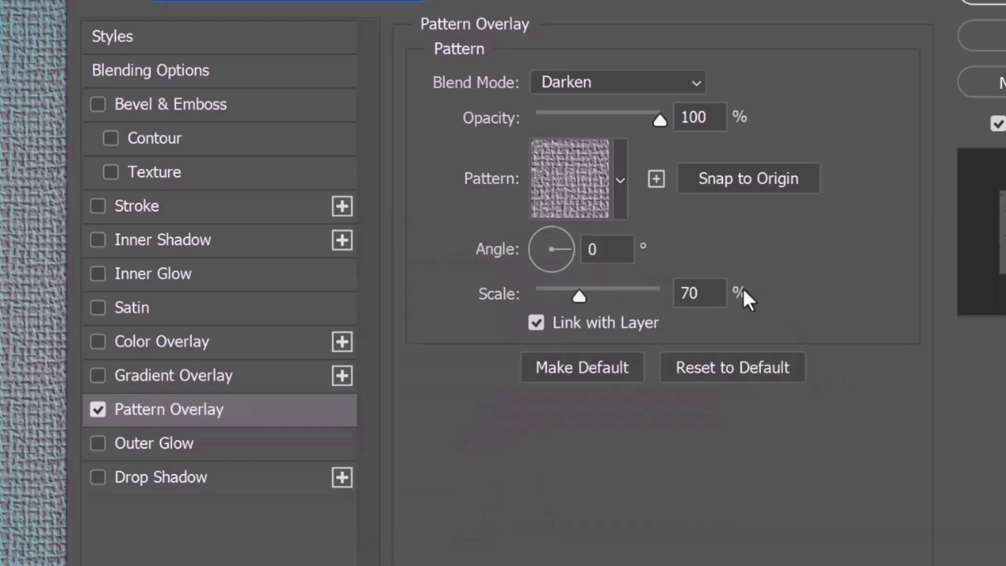
Set the overlay blend mode to Linear Burn and the scale to 50%.
{"action": "left_click", "coordinate": [642, 83]}
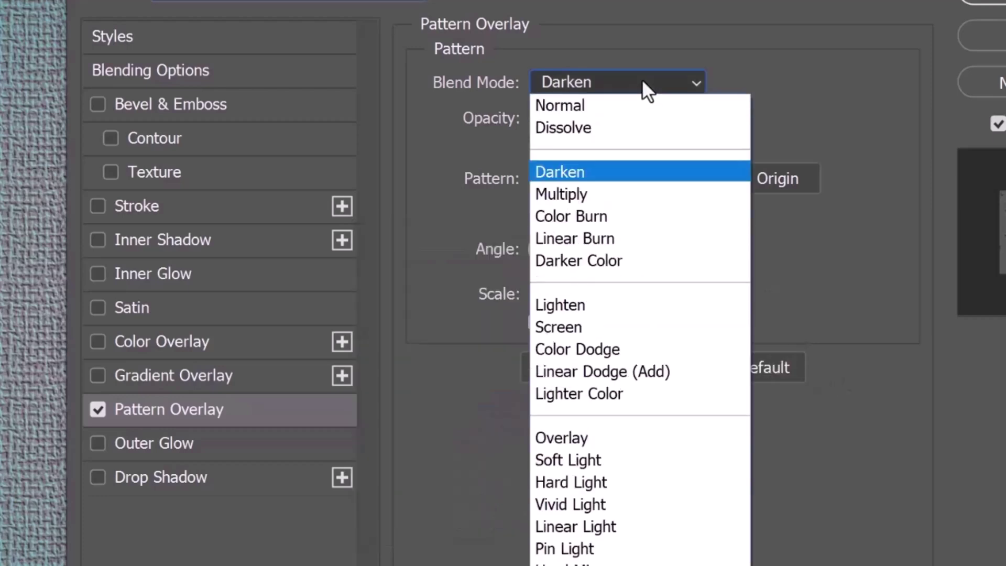
{"action": "left_click", "coordinate": [571, 240]}
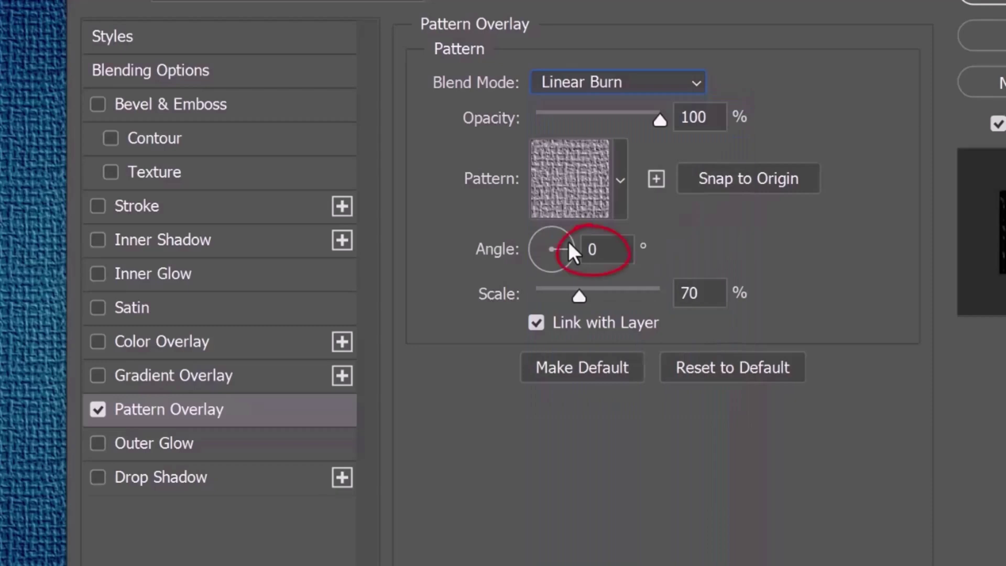
{"action": "left_click", "coordinate": [688, 293]}
{"action": "double_click", "coordinate": [690, 293]}
{"action": "type", "text": "50"}
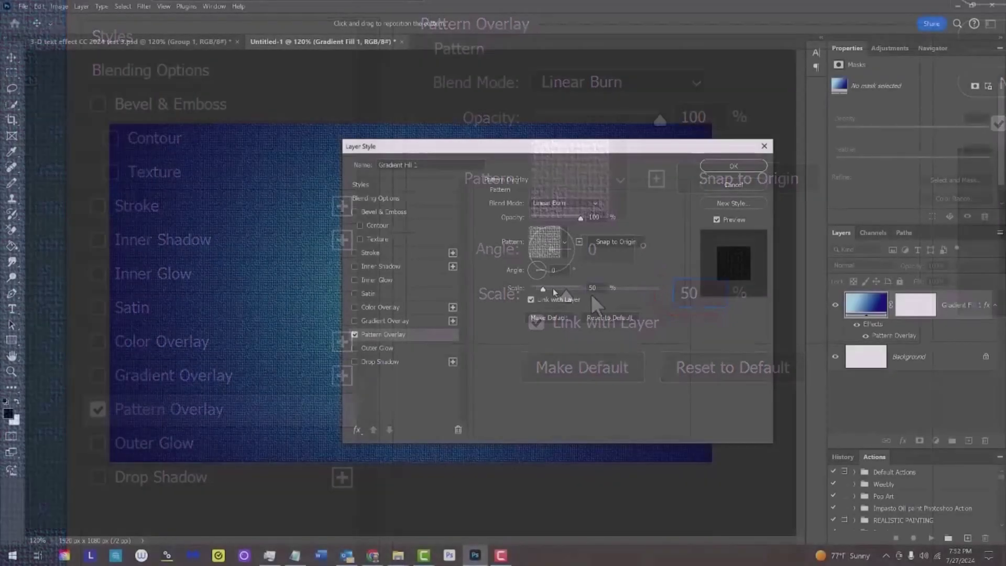
Confirm the pattern overlay, add an empty Layer 1, and choose the Horizontal Type Tool.
{"action": "key", "text": "Return"}
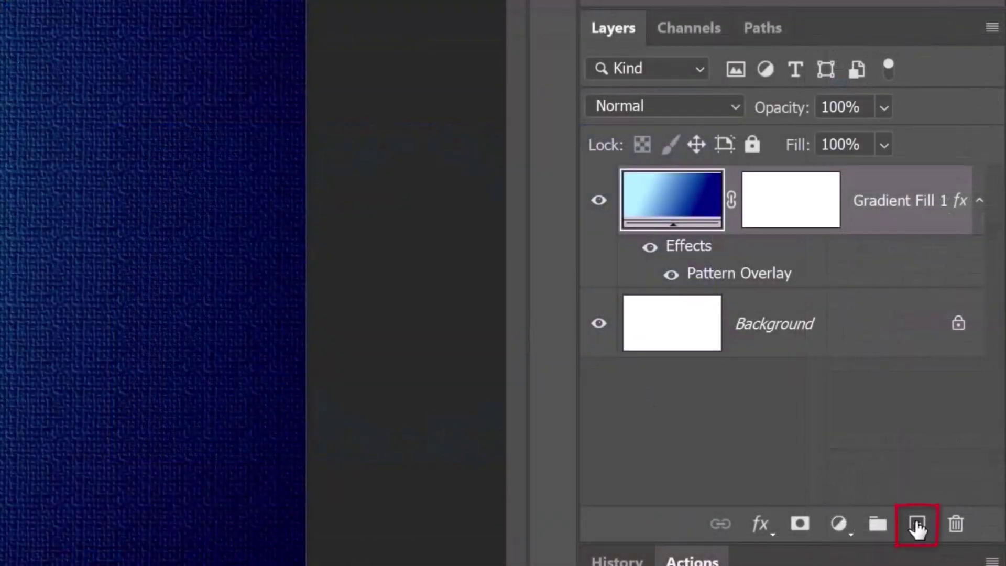
{"action": "left_click", "coordinate": [917, 525]}
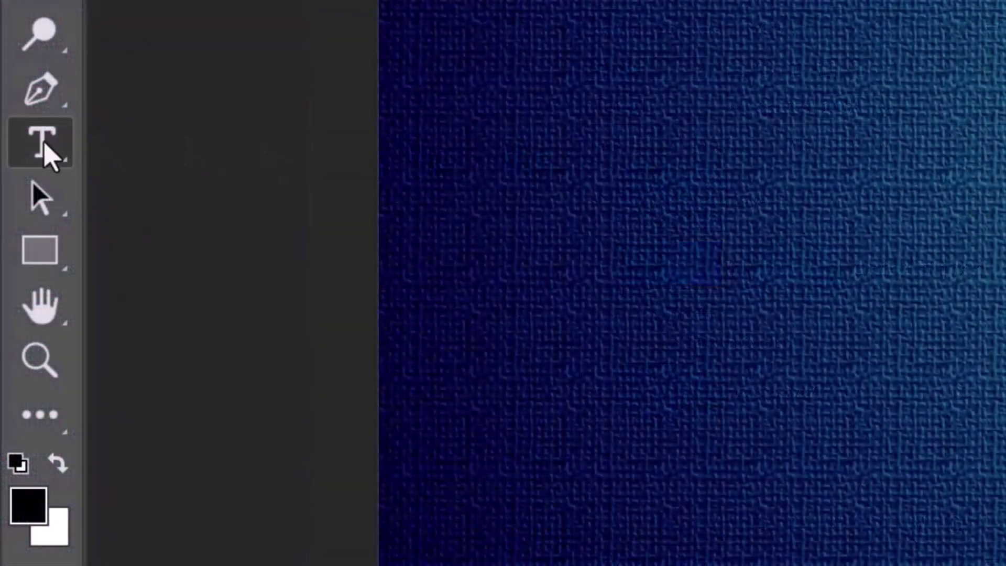
{"action": "right_click", "coordinate": [45, 149]}
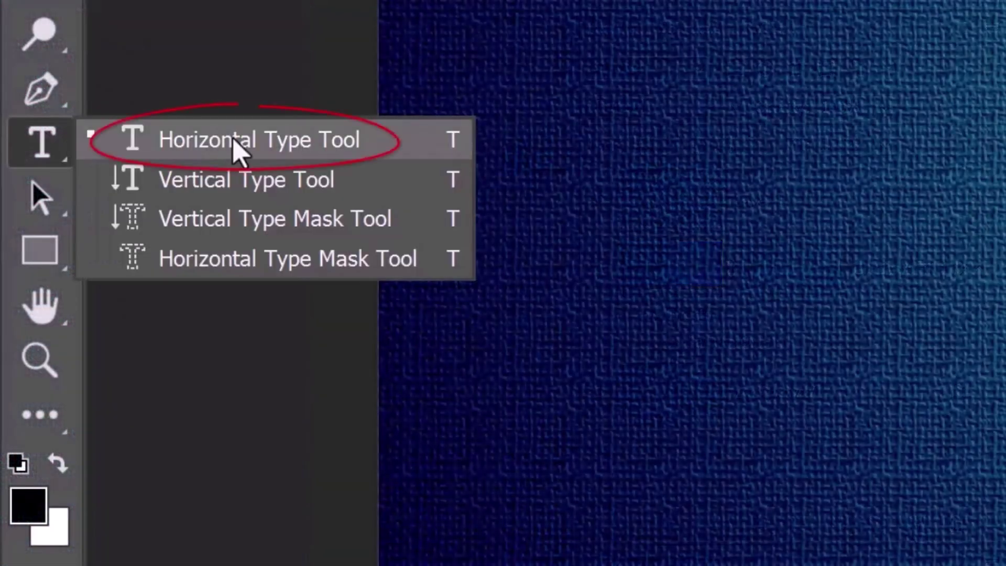
{"action": "left_click", "coordinate": [232, 142]}
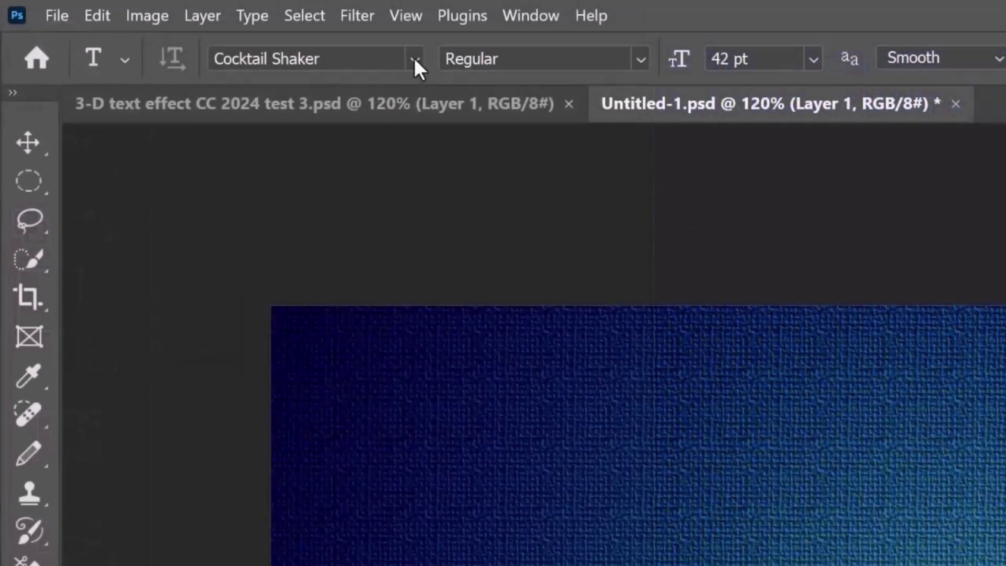
Set the type font to Cocktail Shaker from the Adobe fonts list.
{"action": "left_click", "coordinate": [414, 58]}
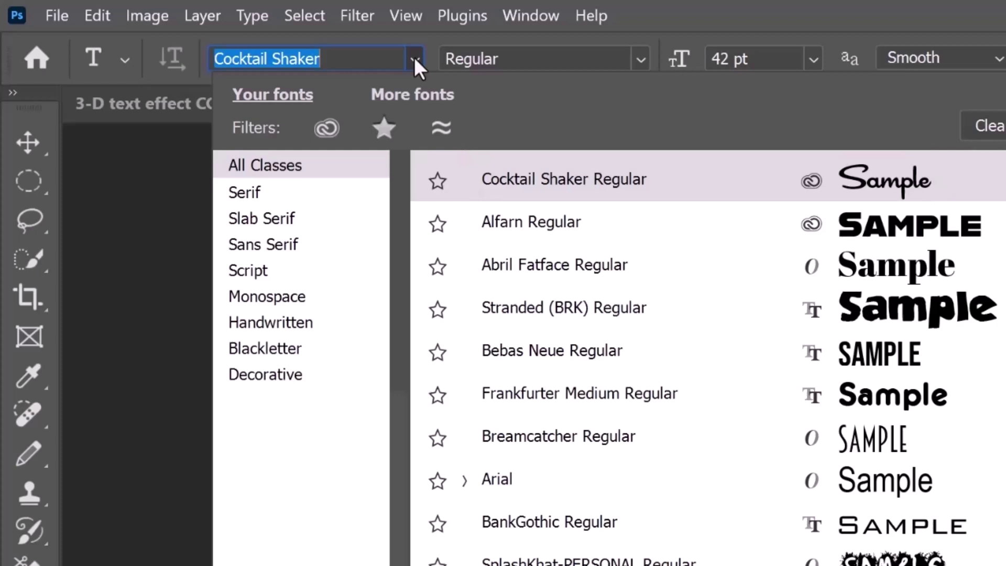
{"action": "left_click", "coordinate": [326, 133]}
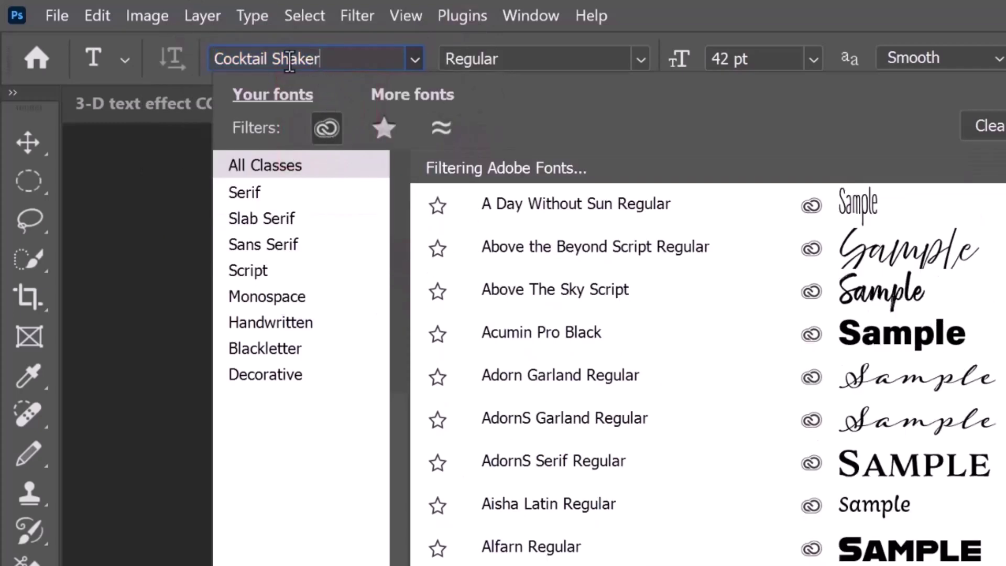
{"action": "type", "text": "cocktail"}
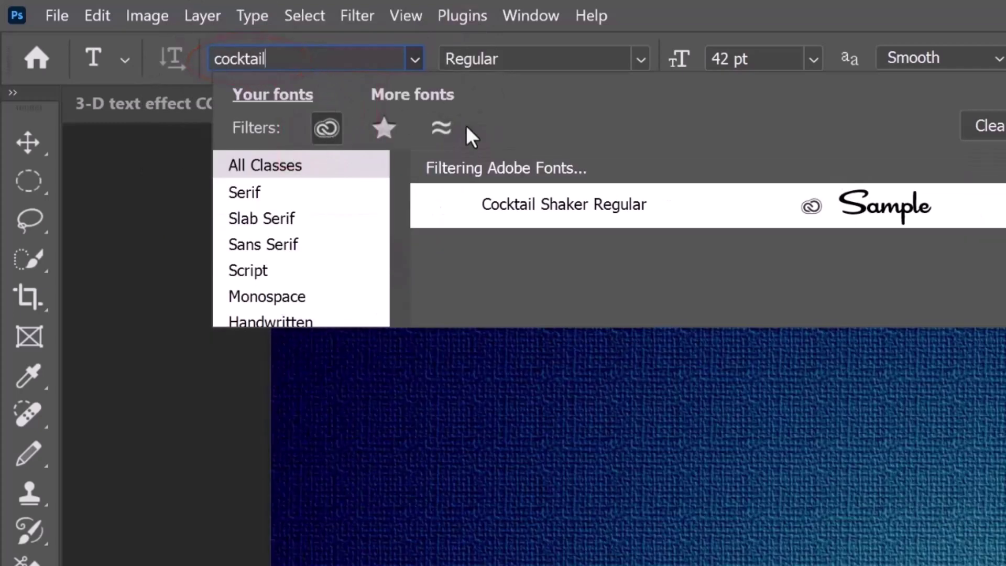
{"action": "left_click", "coordinate": [570, 209]}
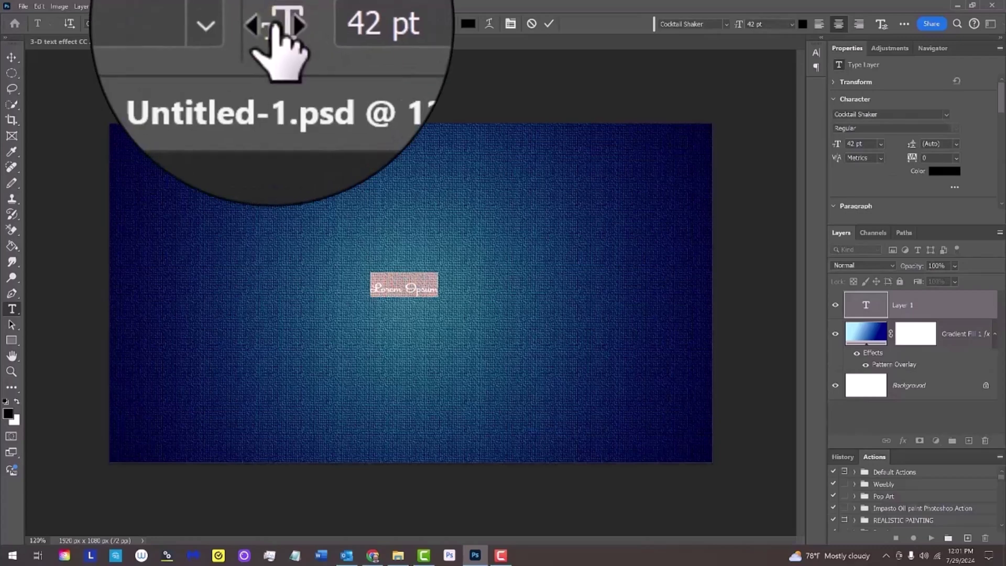
Type '3-D' over 'Text Effect!' in large type, then enlarge the 3-D line to 498 pt.
{"action": "mouse_move", "coordinate": [271, 23]}
{"action": "left_mouse_down"}
{"action": "mouse_move", "coordinate": [431, 34]}
{"action": "mouse_move", "coordinate": [423, 41]}
{"action": "left_mouse_up"}
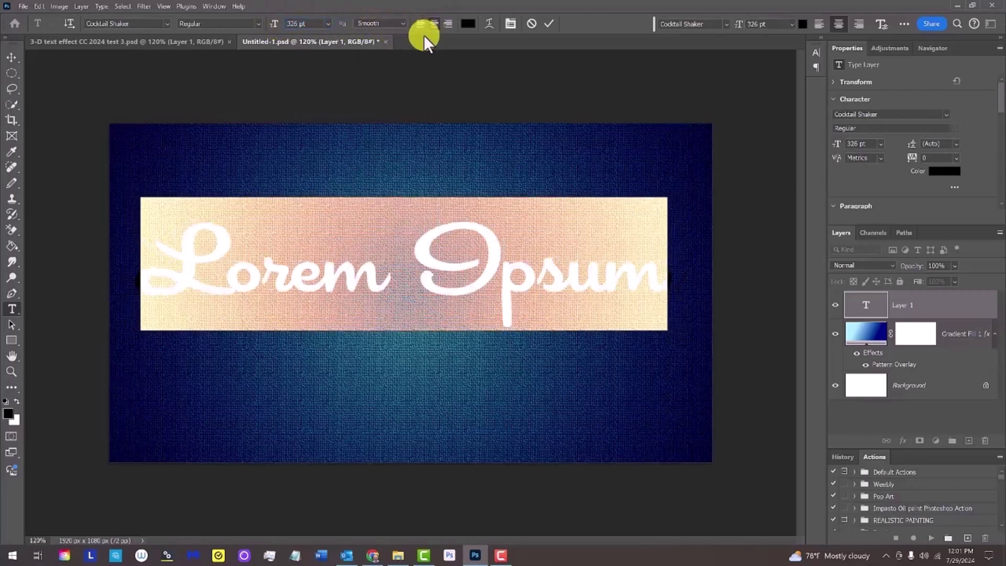
{"action": "type", "text": "3-D"}
{"action": "key", "text": "Return"}
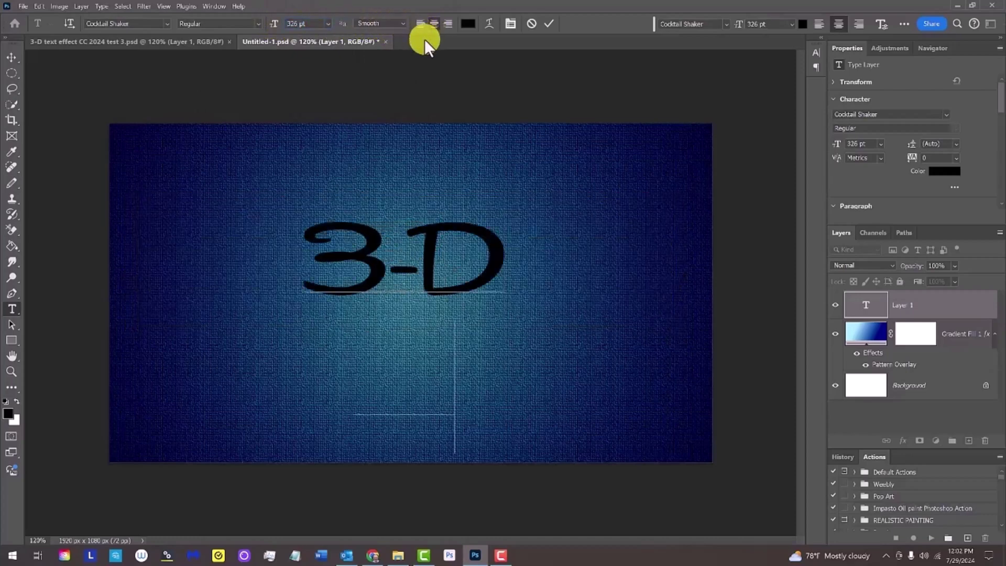
{"action": "type", "text": "Text Effec"}
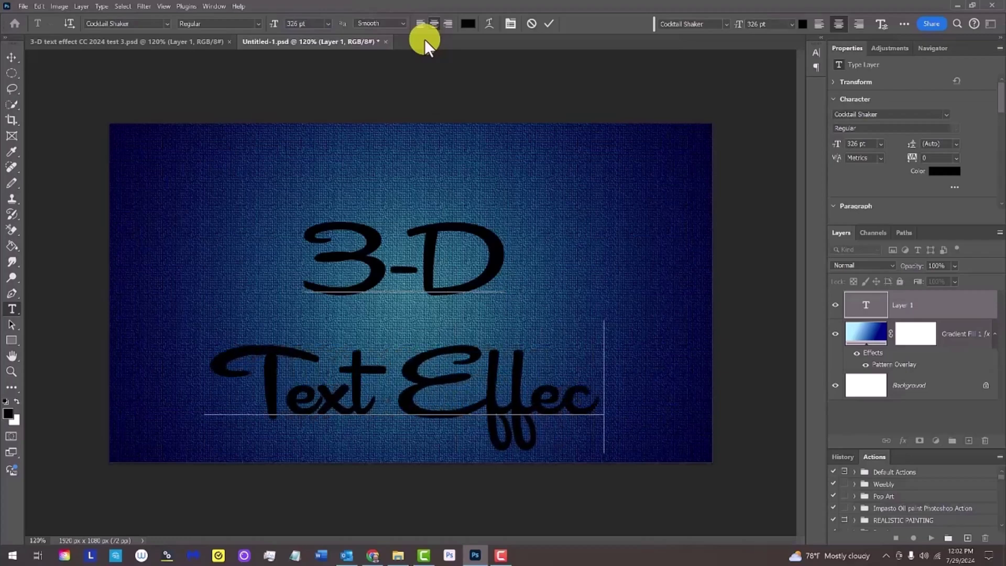
{"action": "type", "text": "t!"}
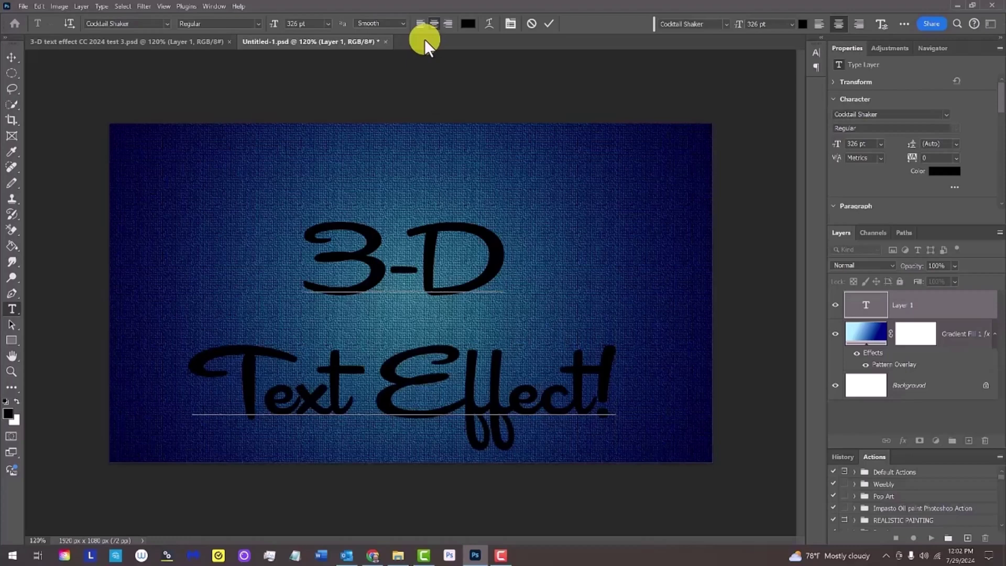
{"action": "left_click_drag", "start_coordinate": [507, 254], "coordinate": [270, 250]}
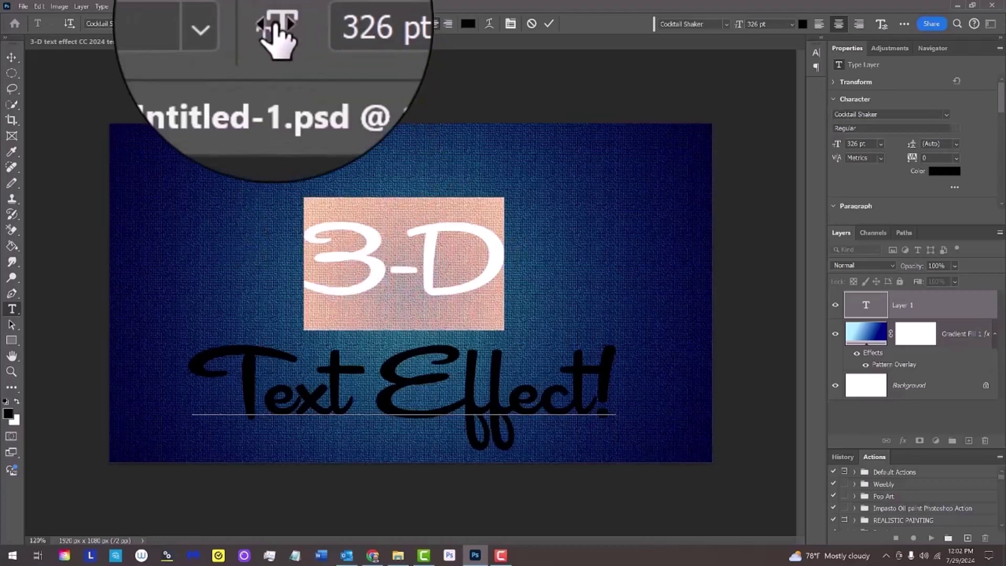
{"action": "left_click_drag", "start_coordinate": [273, 24], "coordinate": [364, 25]}
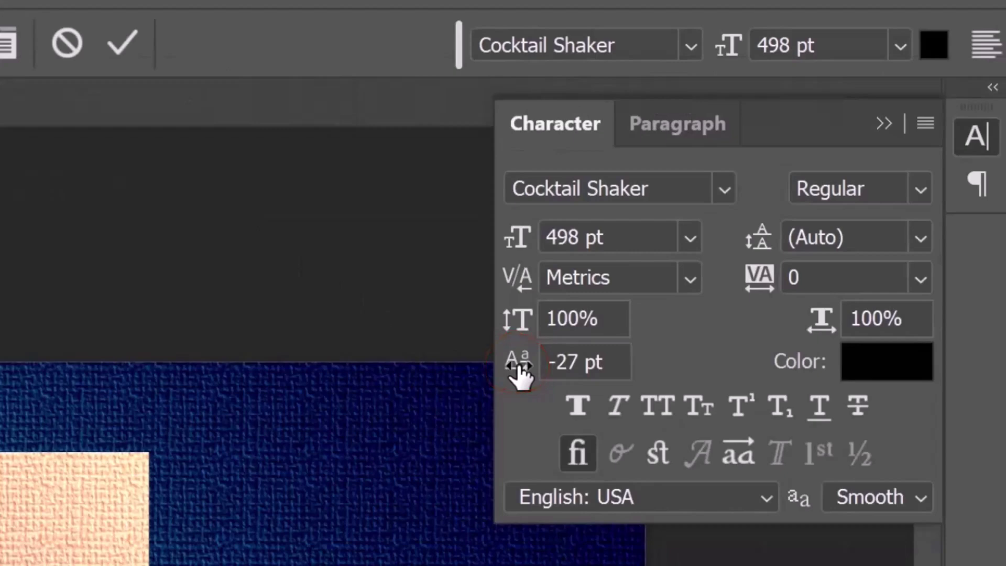
Give the 3-D line tracking 80 and a −27 pt baseline shift.
{"action": "left_click_drag", "start_coordinate": [519, 373], "coordinate": [438, 404]}
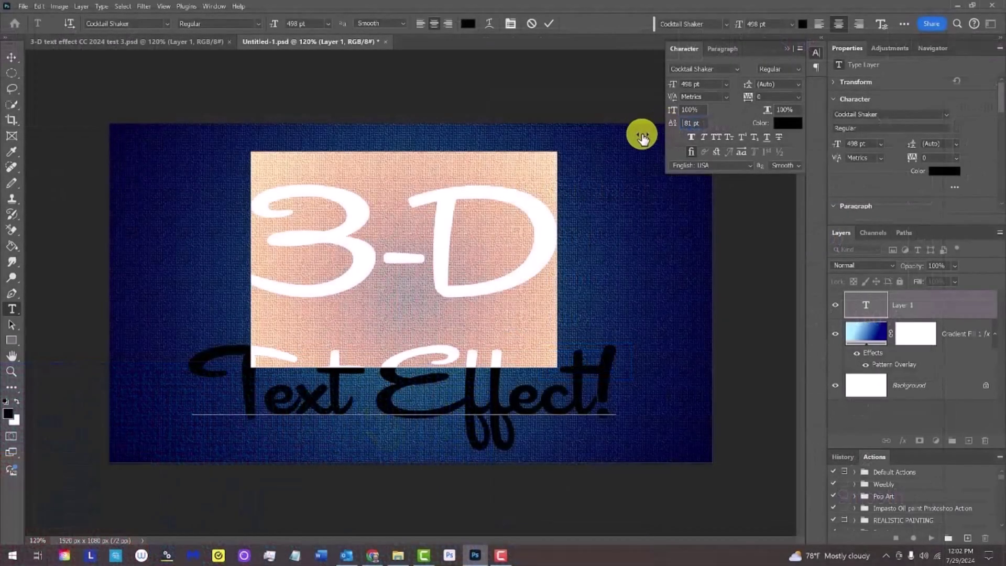
{"action": "left_click_drag", "start_coordinate": [643, 136], "coordinate": [627, 144]}
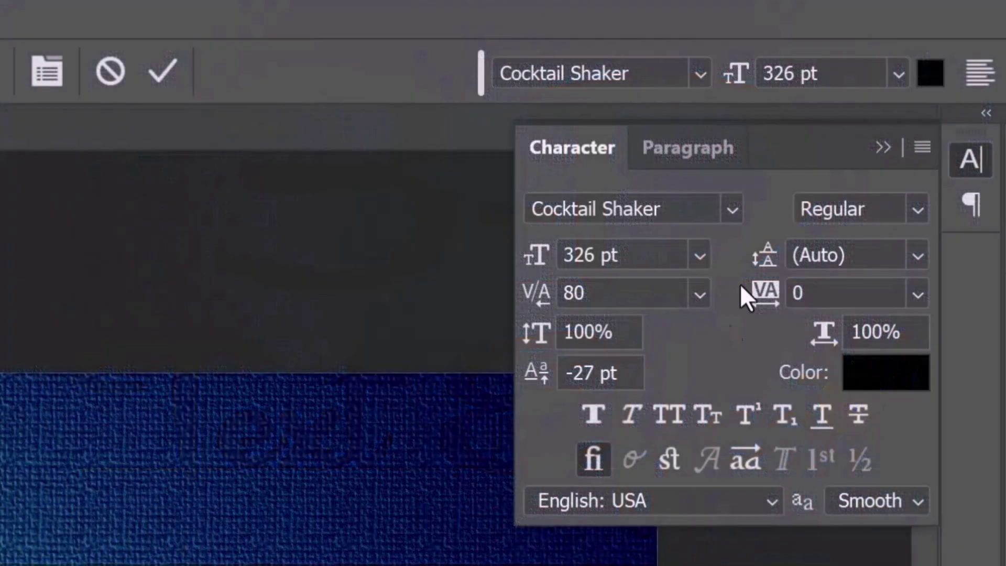
Scale the '3-D Text Effect!' layer to about 106% and move it upward.
{"action": "left_click", "coordinate": [885, 148]}
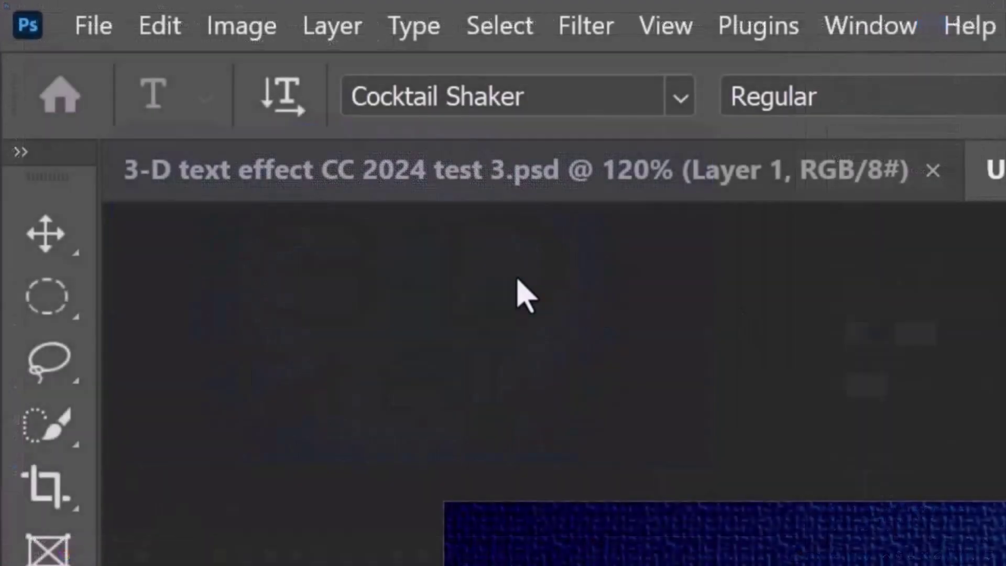
{"action": "left_click", "coordinate": [12, 56]}
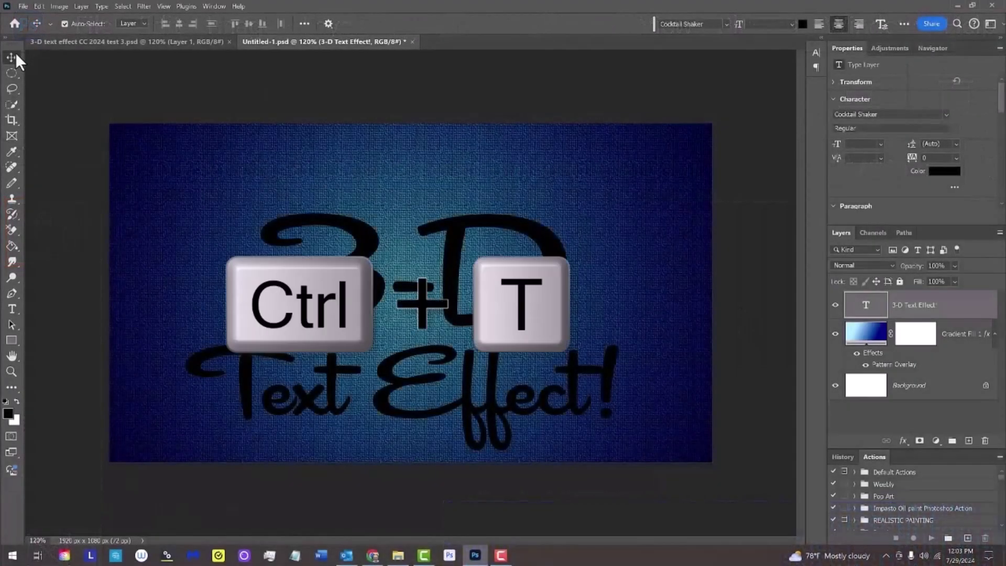
{"action": "key", "text": "ctrl+t"}
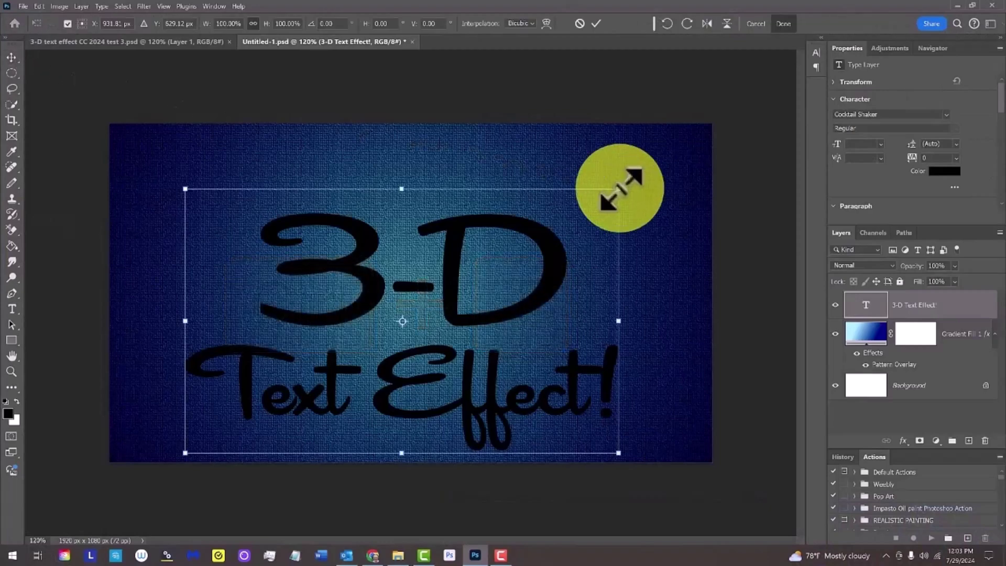
{"action": "left_click_drag", "start_coordinate": [619, 189], "coordinate": [653, 167]}
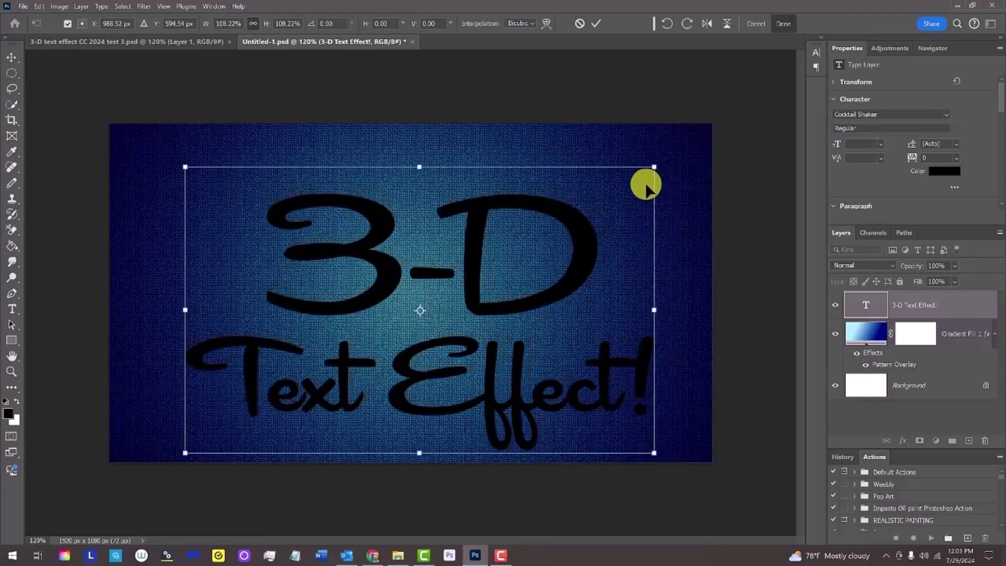
{"action": "left_click_drag", "start_coordinate": [448, 280], "coordinate": [445, 254]}
{"action": "key", "text": "Return"}
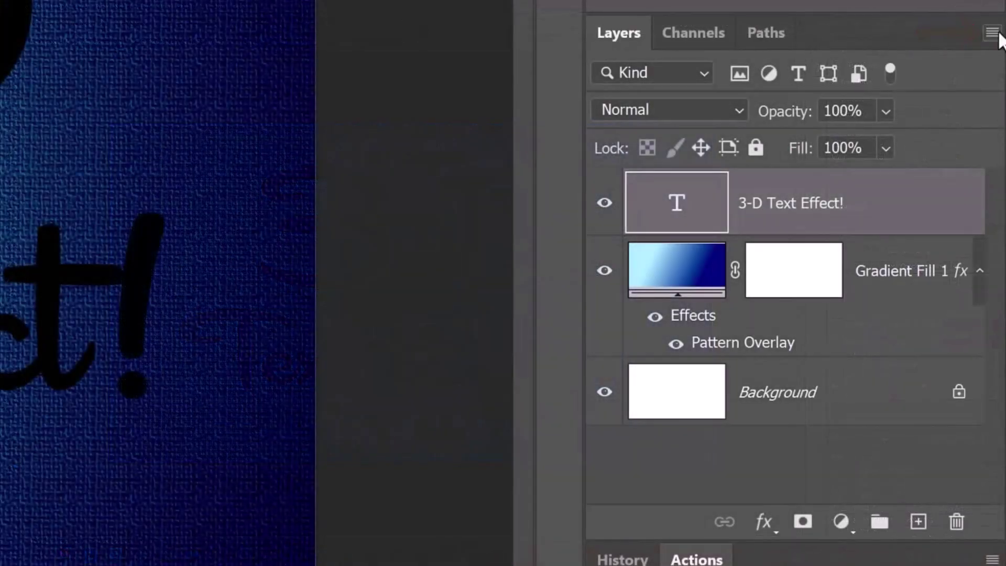
Convert '3-D Text Effect!' to a smart object and group it into Group 1.
{"action": "left_click", "coordinate": [992, 34]}
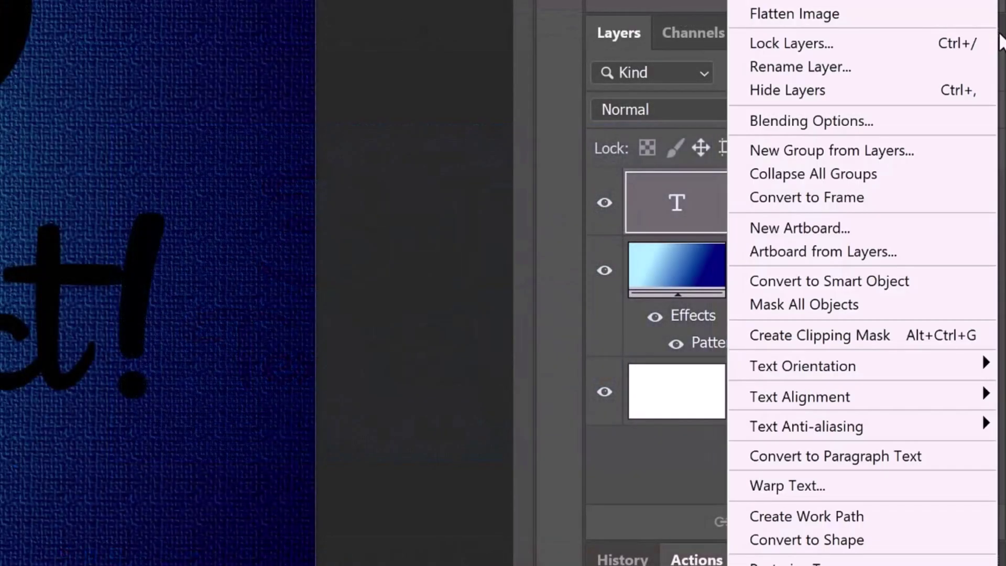
{"action": "left_click", "coordinate": [813, 281]}
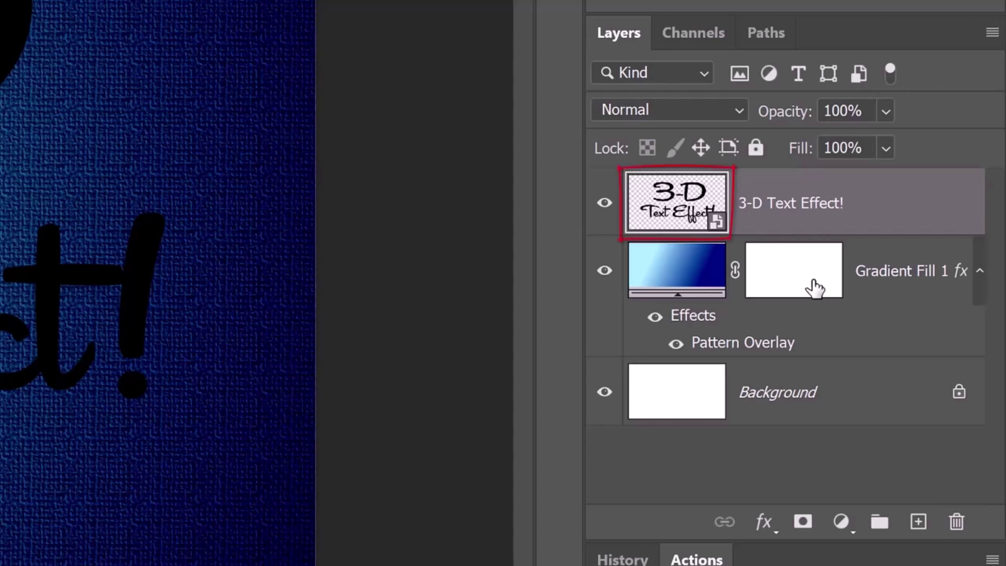
{"action": "key", "text": "ctrl+g"}
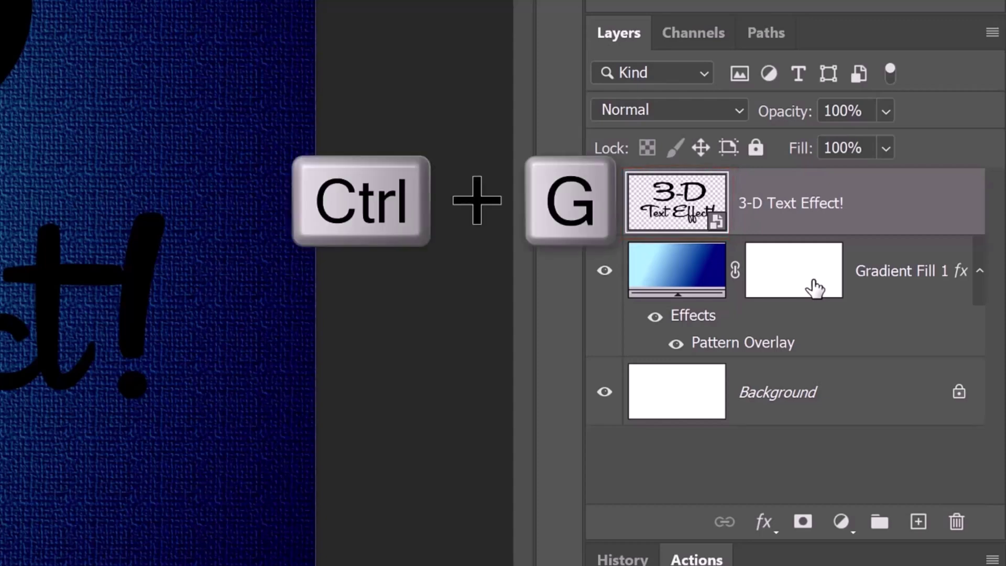
{"action": "key", "text": "ctrl+g"}
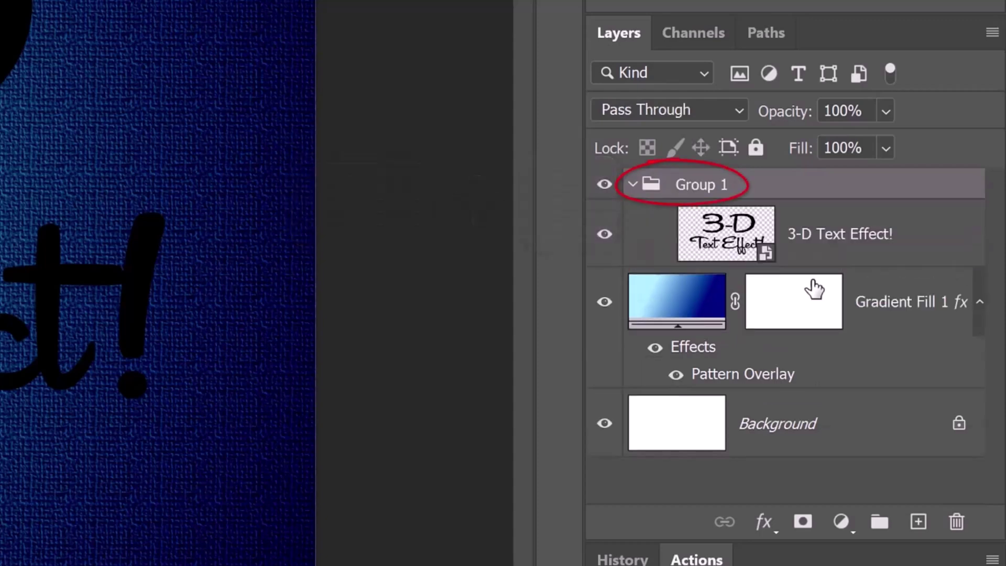
Duplicate the text smart object about 50 times, each copy nudged up and left.
{"action": "left_click", "coordinate": [731, 231]}
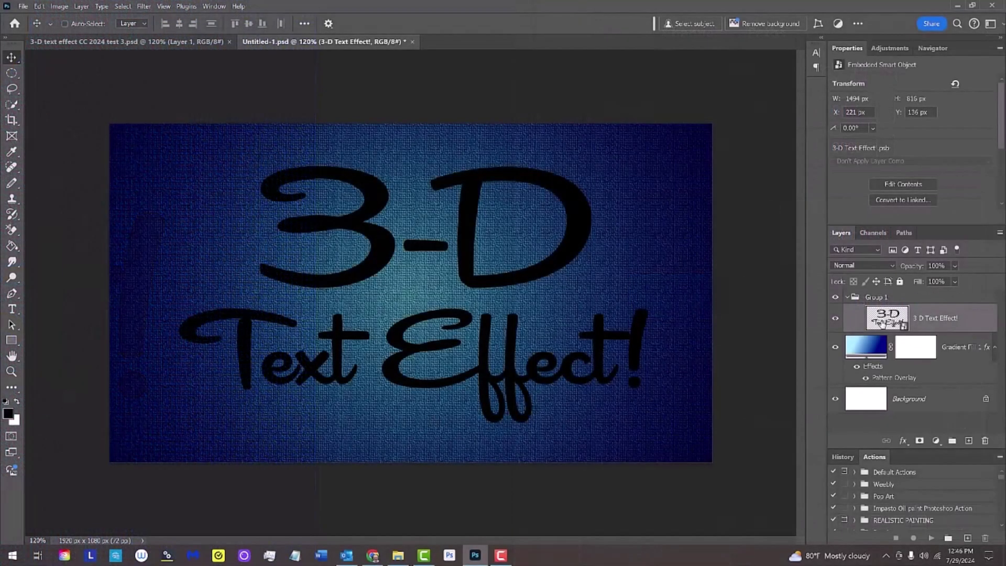
{"action": "key", "text": "shift"}
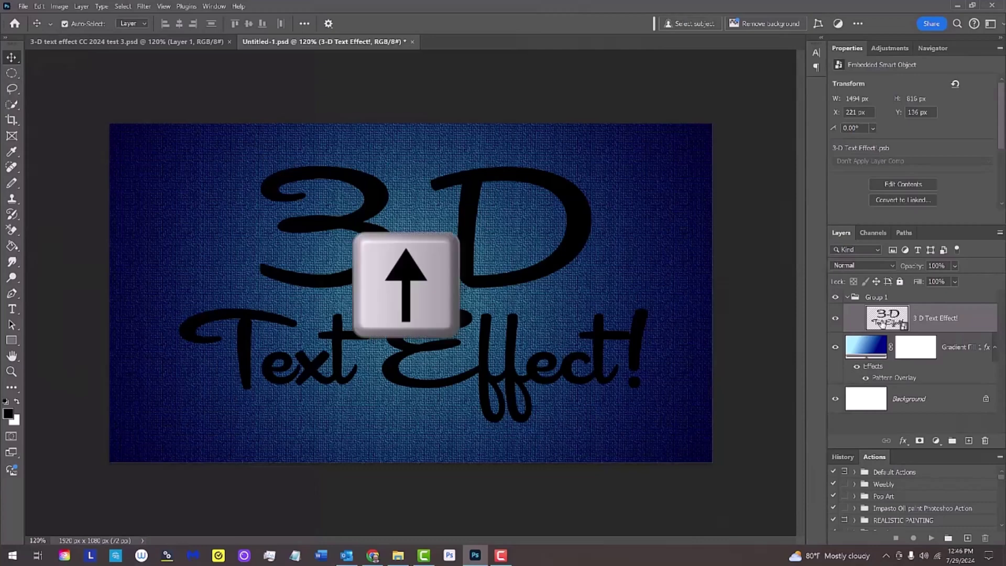
{"action": "key", "text": "Left"}
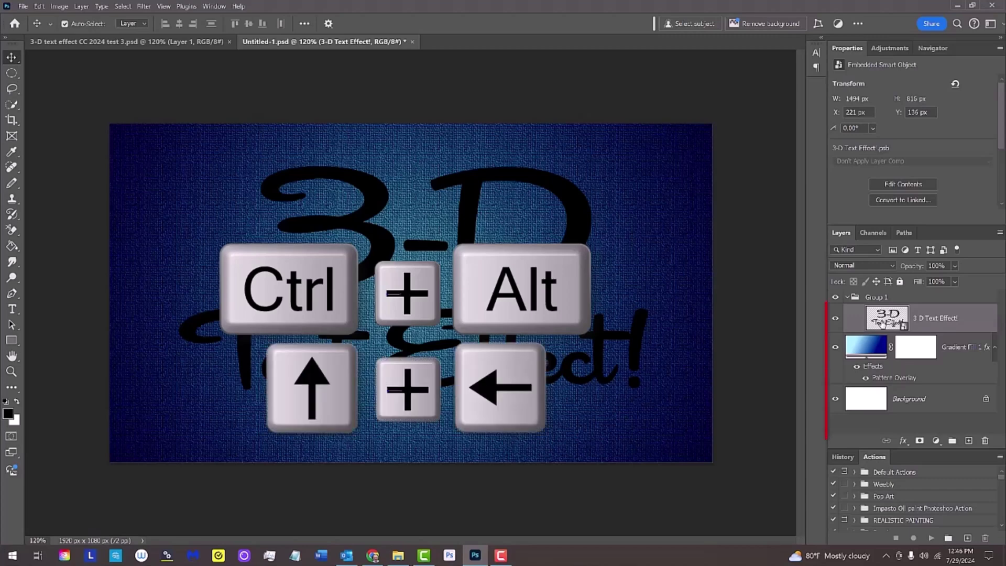
{"action": "key", "text": "ctrl+alt+shift+Left"}
{"action": "key", "text": "ctrl+alt+shift+Left"}
{"action": "key", "text": "ctrl+alt+shift+Left"}
{"action": "key", "text": "ctrl+alt+shift+Left"}
{"action": "key", "text": "ctrl+alt+shift+Left"}
{"action": "key", "text": "ctrl+alt+shift+Left"}
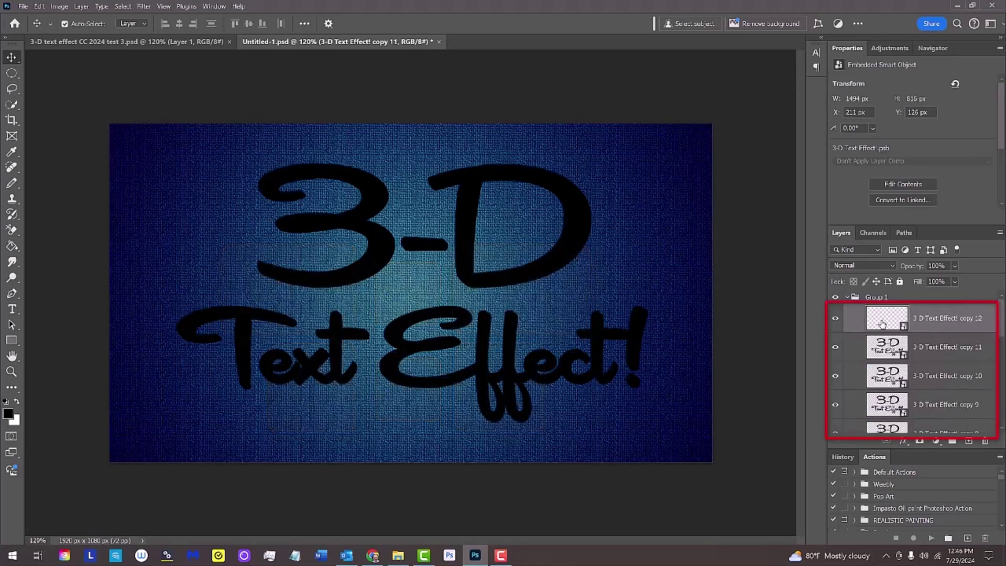
{"action": "key", "text": "ctrl+alt+shift+Left"}
{"action": "key", "text": "ctrl+alt+shift+Left"}
{"action": "key", "text": "ctrl+alt+shift+Left"}
{"action": "key", "text": "ctrl+alt+shift+Left"}
{"action": "key", "text": "ctrl+alt+shift+Left"}
{"action": "key", "text": "ctrl+alt+shift+Left"}
{"action": "key", "text": "ctrl+alt+shift+Left"}
{"action": "key", "text": "ctrl+alt+shift+Left"}
{"action": "key", "text": "ctrl+alt+shift+Left"}
{"action": "key", "text": "ctrl+alt+Up"}
{"action": "key", "text": "ctrl+alt+Left"}
{"action": "key", "text": "ctrl+alt+Up"}
{"action": "key", "text": "ctrl+alt+Left"}
{"action": "key", "text": "ctrl+alt+Up"}
{"action": "key", "text": "ctrl+alt+Left"}
{"action": "key", "text": "ctrl+alt+Up"}
{"action": "key", "text": "ctrl+alt+Left"}
{"action": "key", "text": "ctrl+alt+Up"}
{"action": "key", "text": "ctrl+alt+Left"}
{"action": "key", "text": "ctrl+alt+Up"}
{"action": "key", "text": "ctrl+alt+Left"}
{"action": "key", "text": "ctrl+alt+Up"}
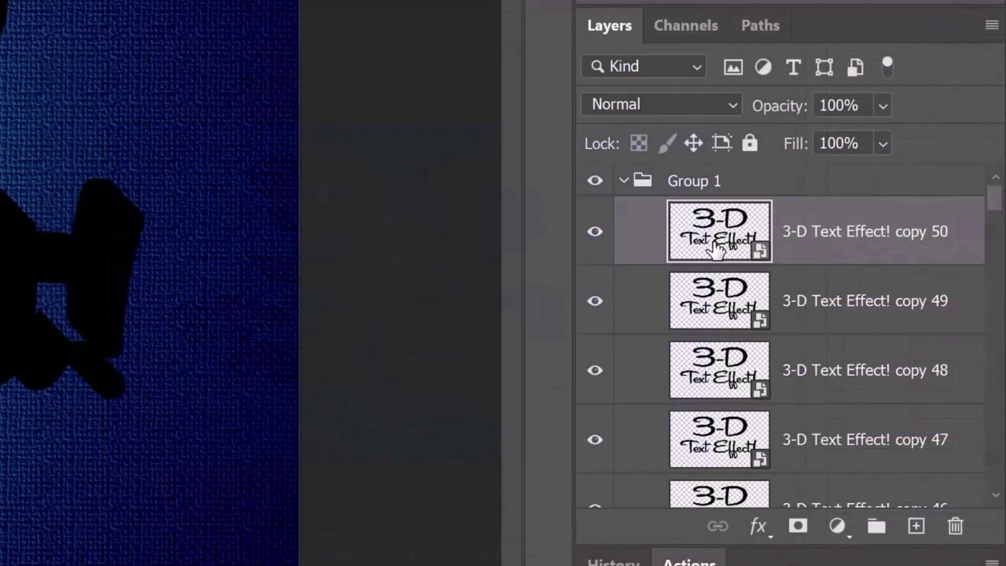
Apply a red Color Overlay and a Smooth Inner Bevel to copy 49.
{"action": "left_click", "coordinate": [713, 308]}
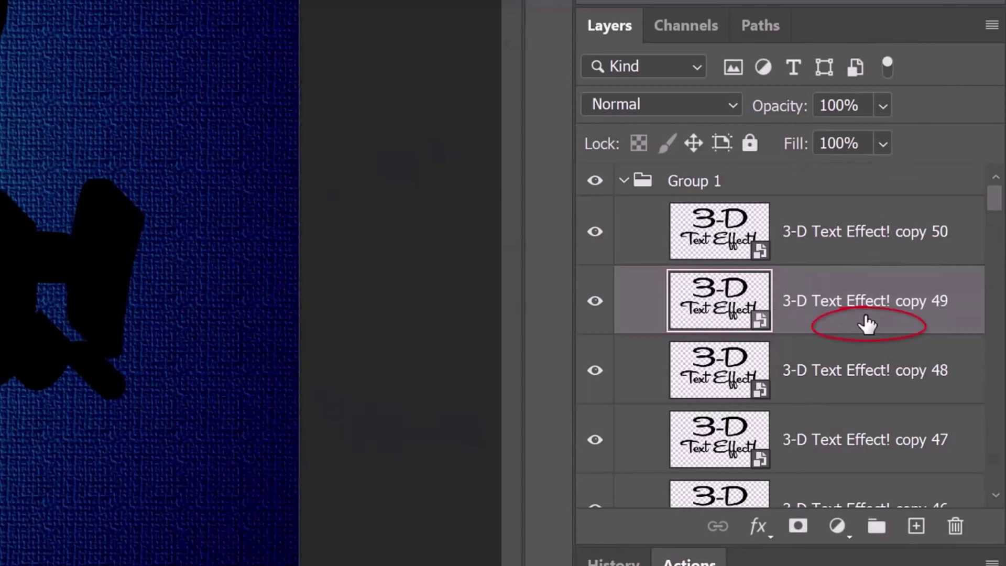
{"action": "double_click", "coordinate": [867, 324]}
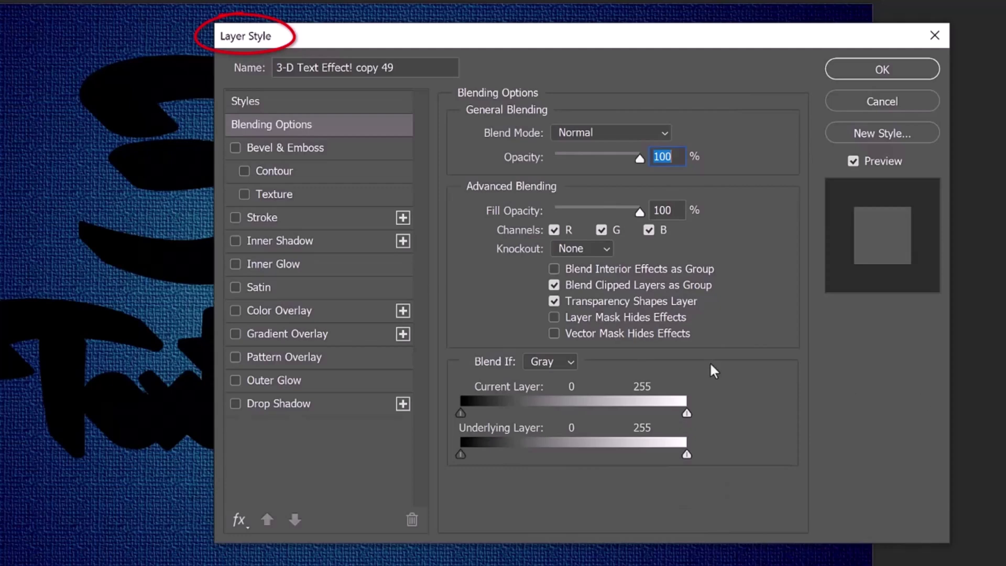
{"action": "left_click", "coordinate": [276, 312]}
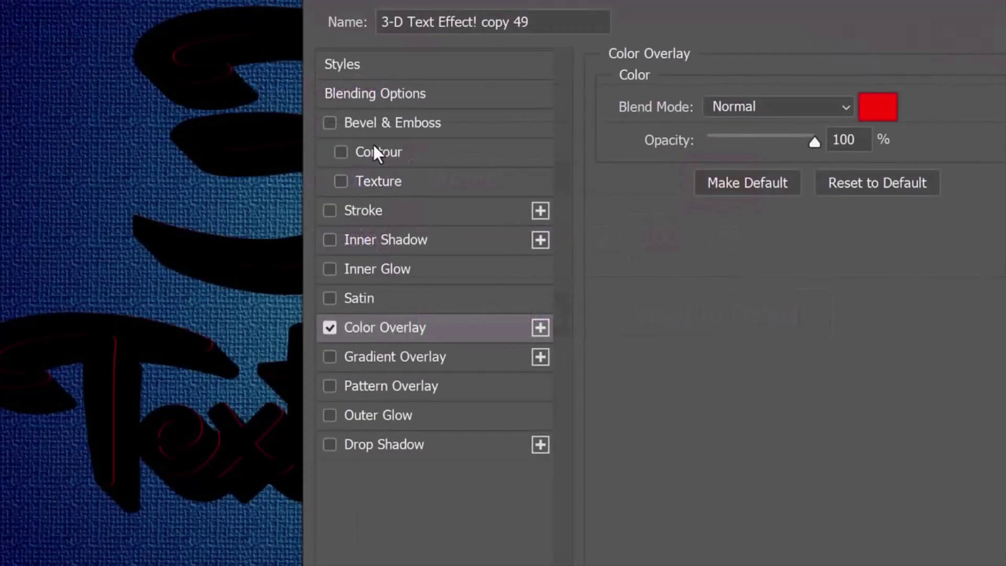
{"action": "left_click", "coordinate": [379, 123]}
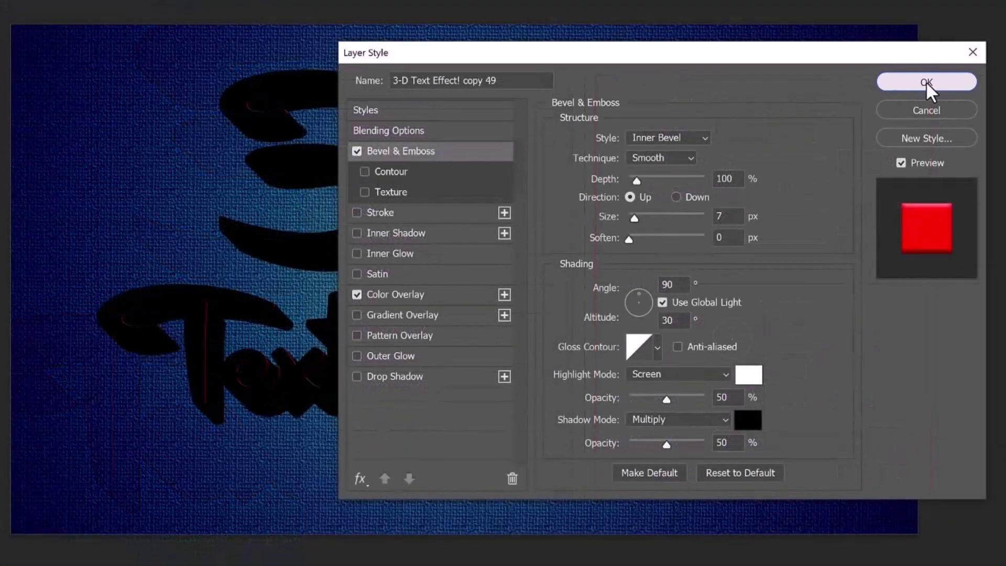
{"action": "left_click", "coordinate": [926, 82]}
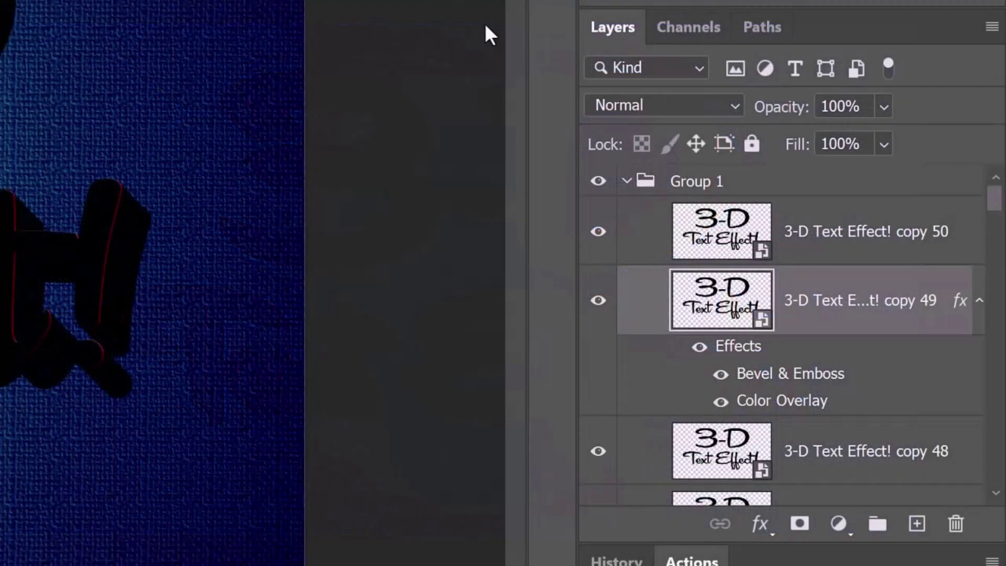
Copy copy 49's red overlay and bevel style and paste it onto all lower text copies.
{"action": "left_click", "coordinate": [873, 391]}
{"action": "right_click", "coordinate": [874, 393]}
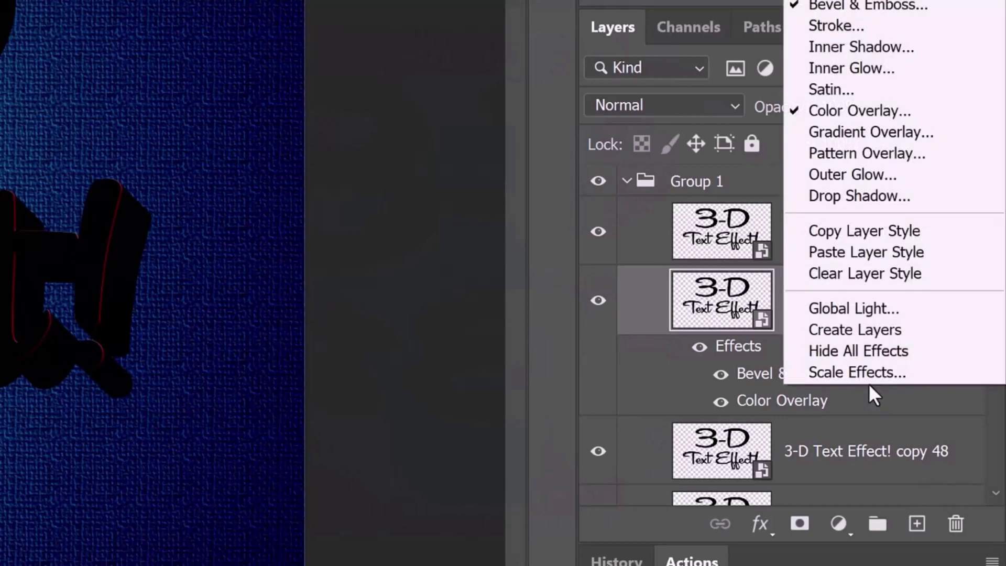
{"action": "left_click", "coordinate": [853, 229]}
{"action": "left_click_drag", "start_coordinate": [995, 206], "coordinate": [981, 467]}
{"action": "left_click", "coordinate": [928, 340], "text": "shift"}
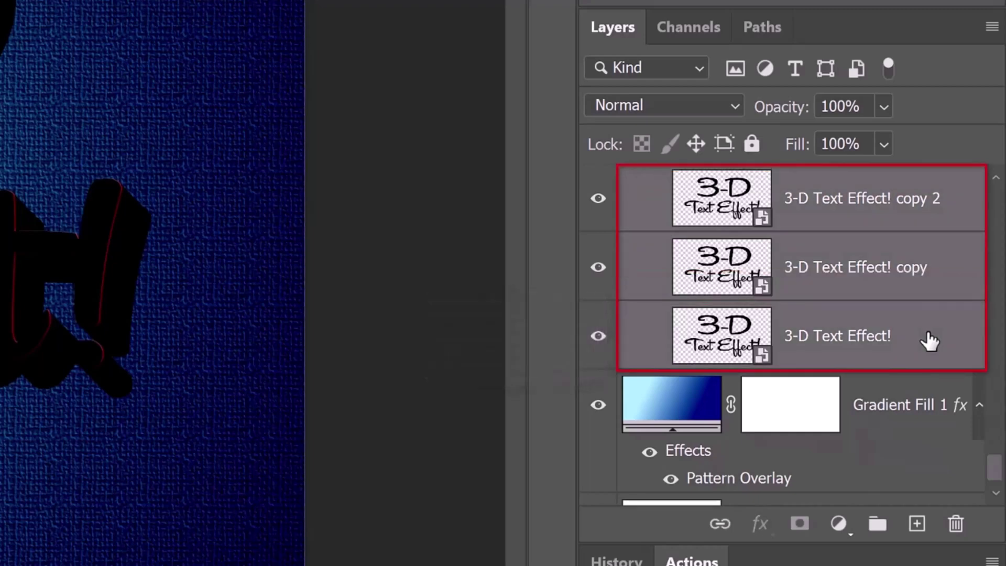
{"action": "right_click", "coordinate": [919, 343]}
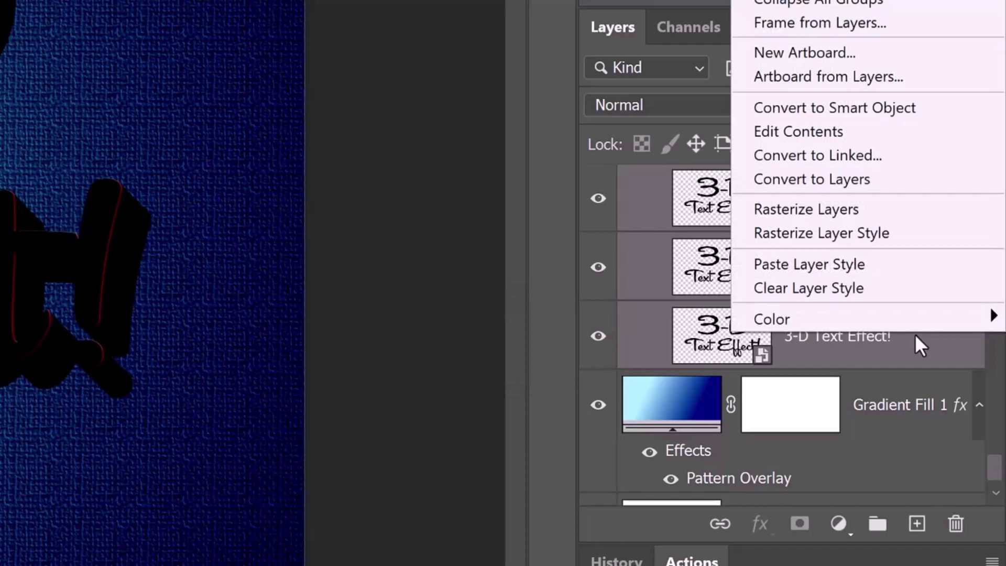
{"action": "left_click", "coordinate": [809, 265]}
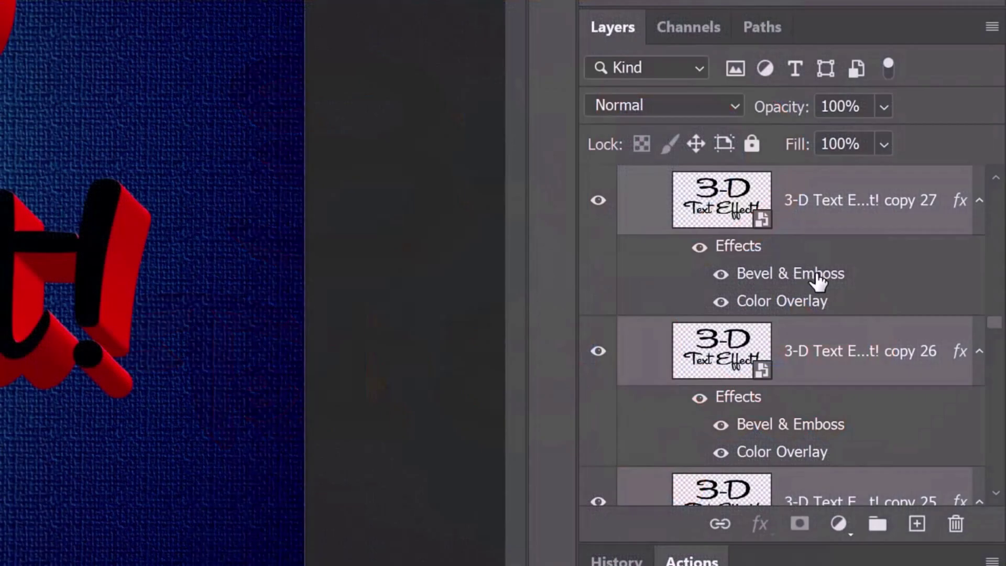
{"action": "left_click_drag", "start_coordinate": [996, 330], "coordinate": [997, 196]}
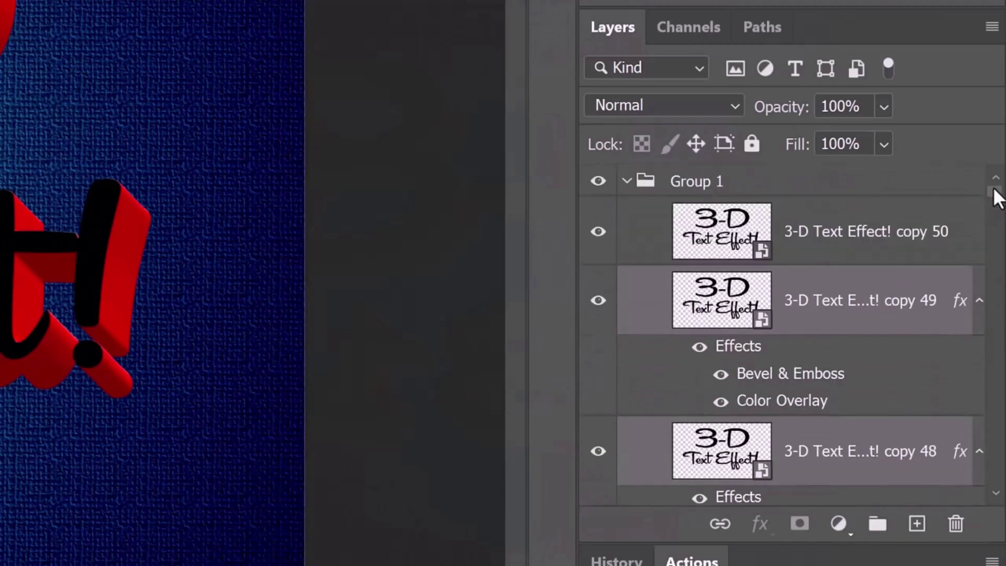
Add a Gradient Overlay to copy 50, starting from the black-to-white preset.
{"action": "left_click", "coordinate": [730, 236]}
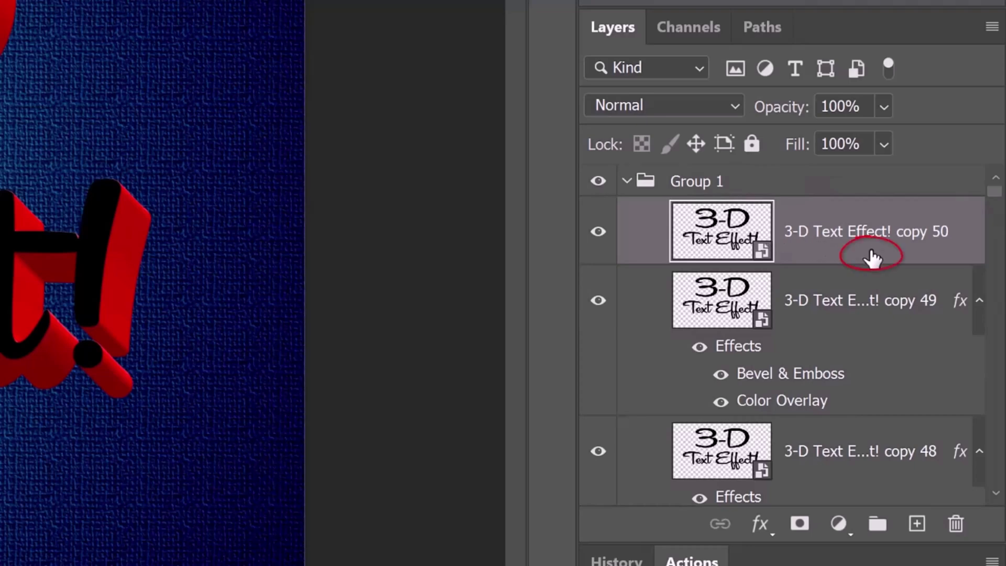
{"action": "double_click", "coordinate": [873, 258]}
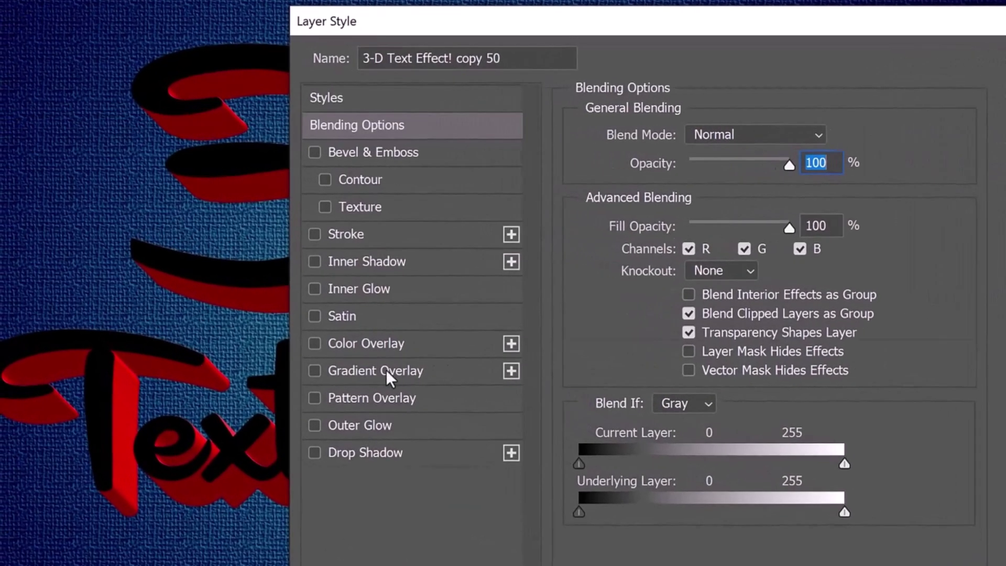
{"action": "left_click", "coordinate": [314, 336]}
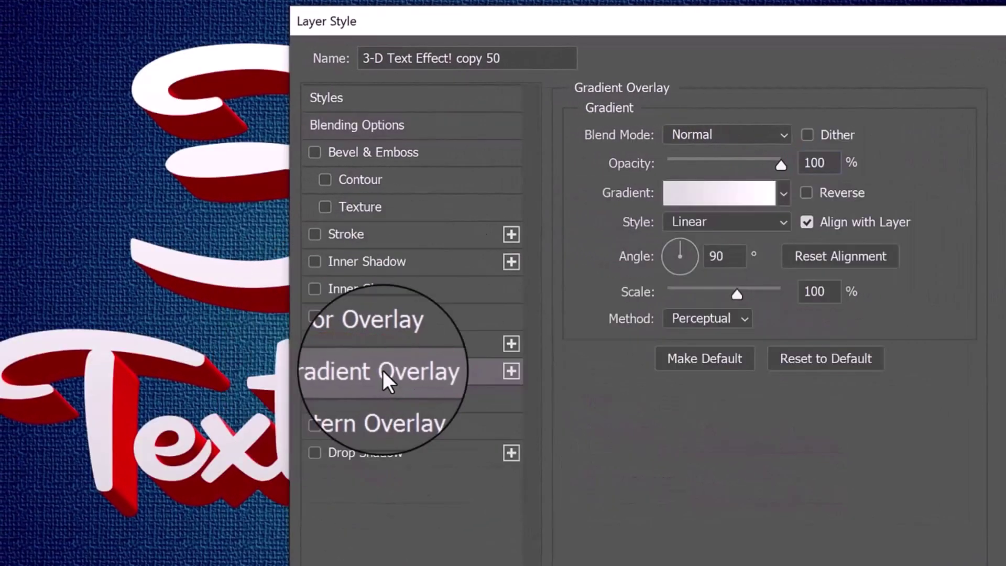
{"action": "left_click", "coordinate": [711, 192]}
{"action": "left_click", "coordinate": [535, 54]}
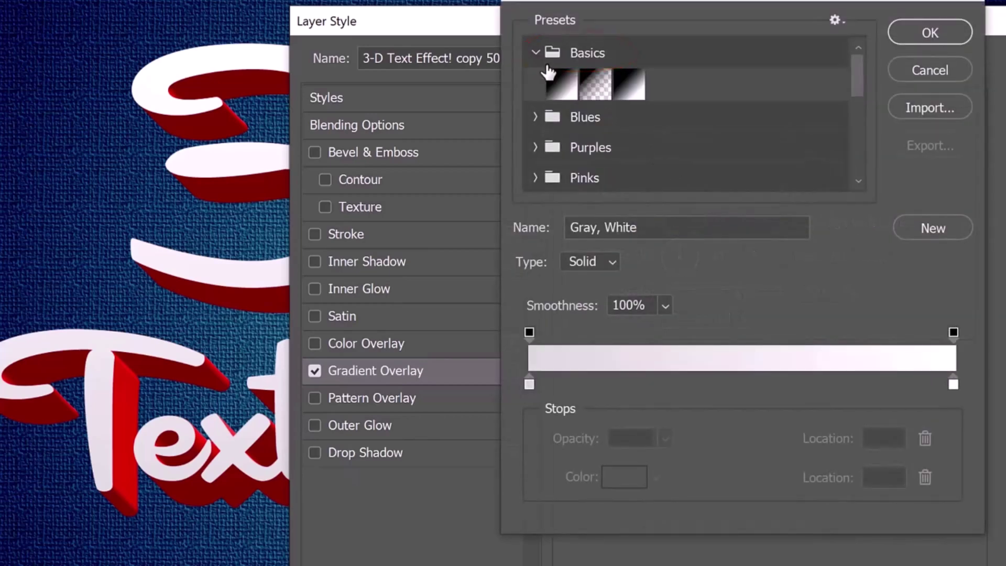
{"action": "left_click", "coordinate": [561, 91]}
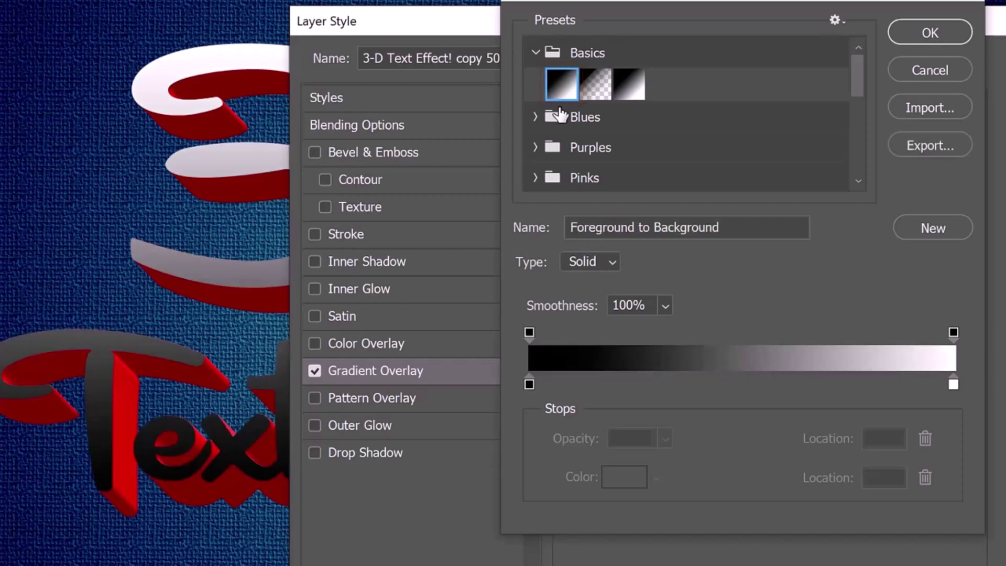
Set the gradient stops to cyan #00FFDE at 50% and light yellow #F3FF6A at 70%.
{"action": "left_click", "coordinate": [529, 384]}
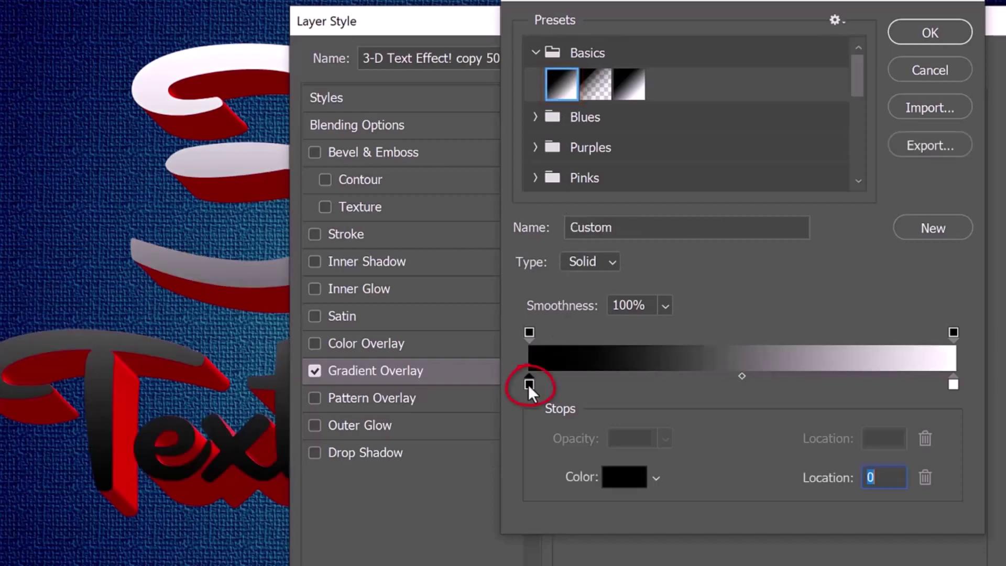
{"action": "left_click", "coordinate": [614, 477]}
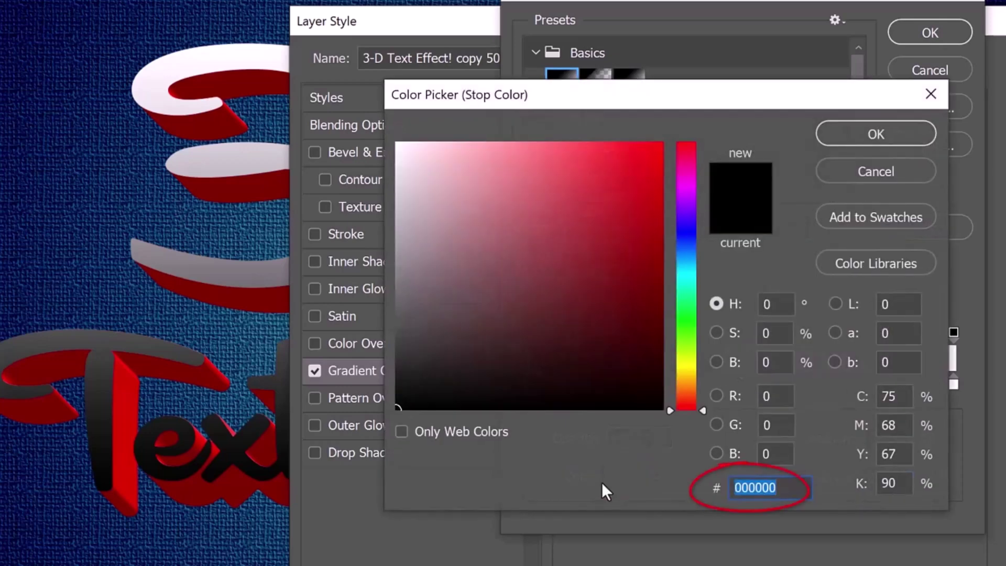
{"action": "type", "text": "0"}
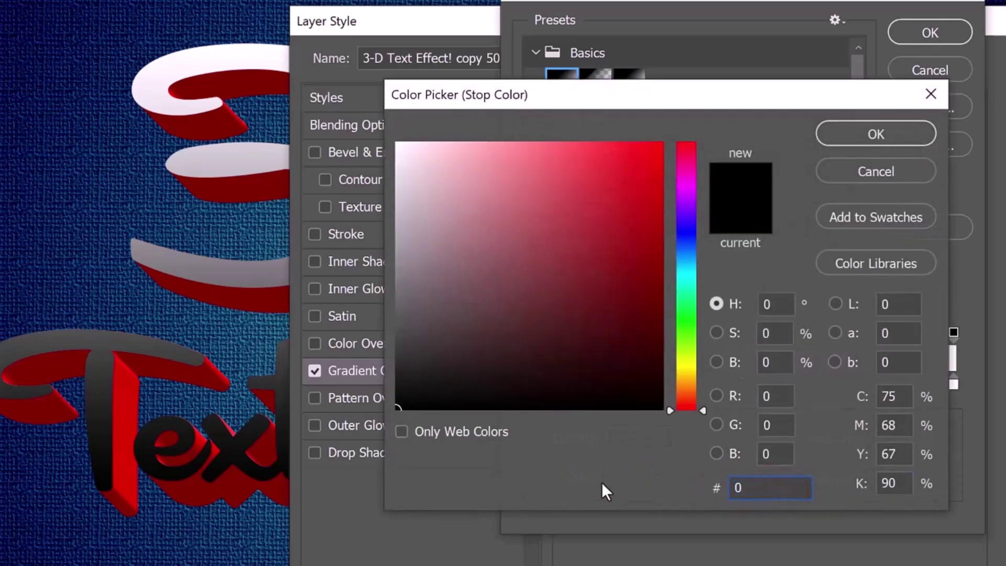
{"action": "type", "text": "0F"}
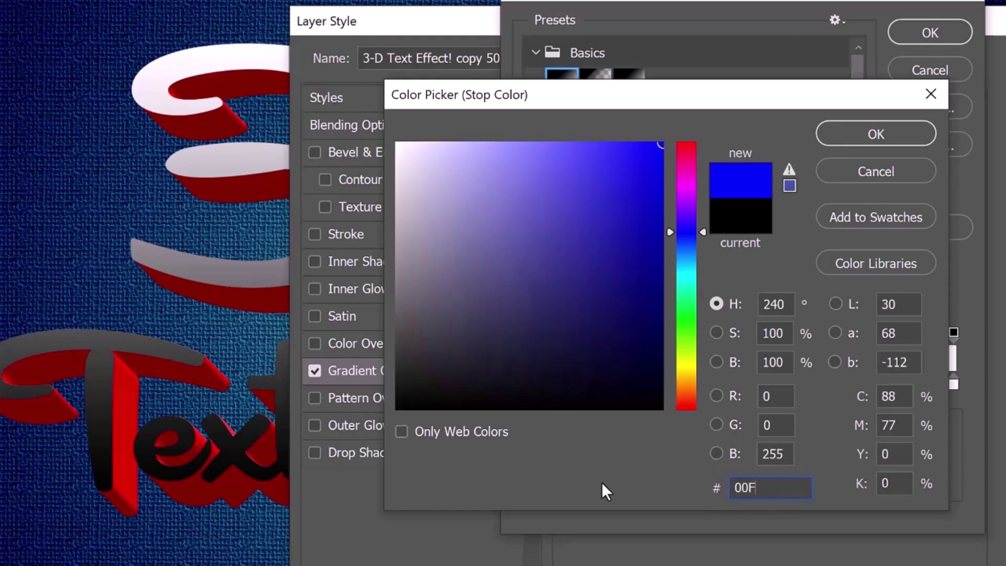
{"action": "type", "text": "FDE"}
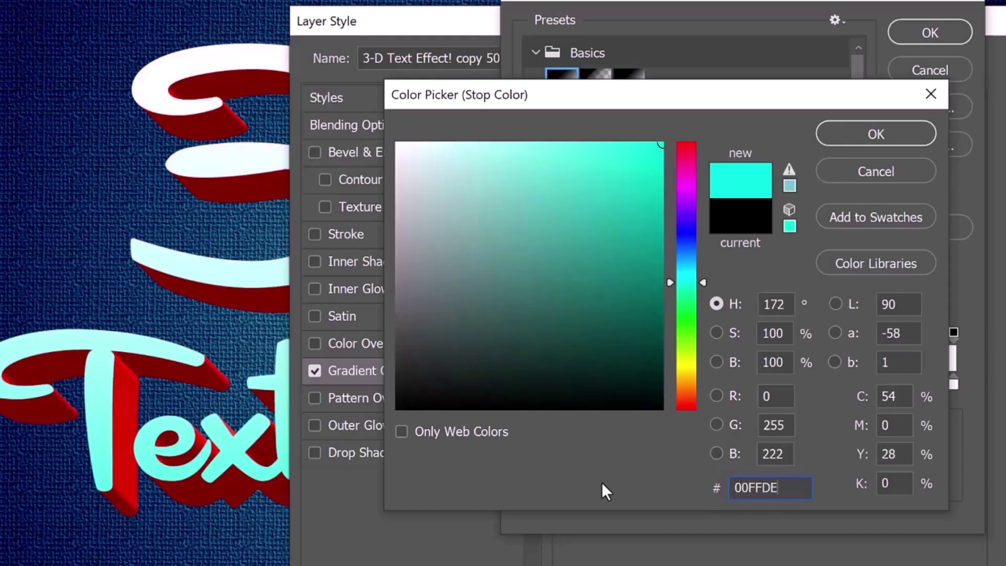
{"action": "key", "text": "Return"}
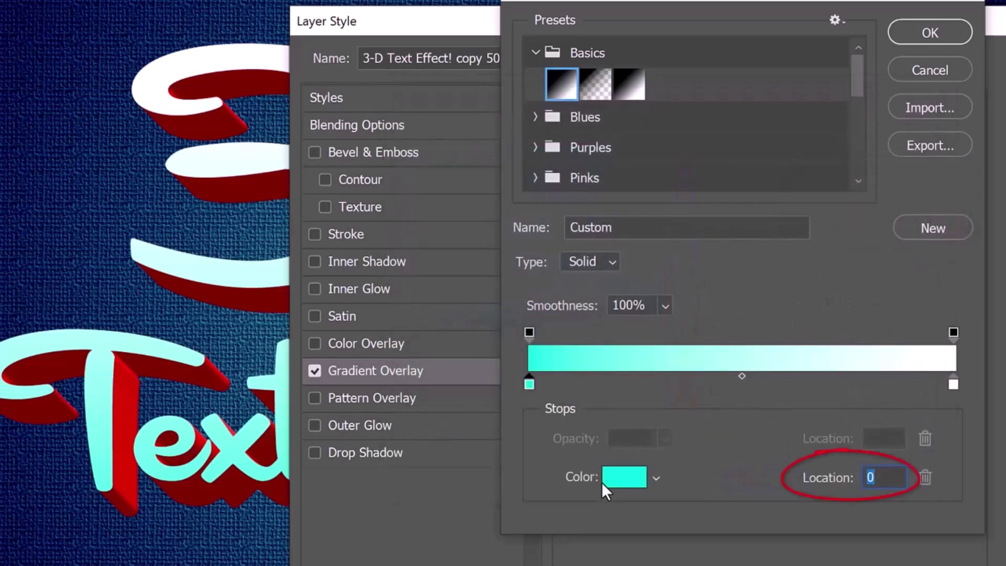
{"action": "type", "text": "50"}
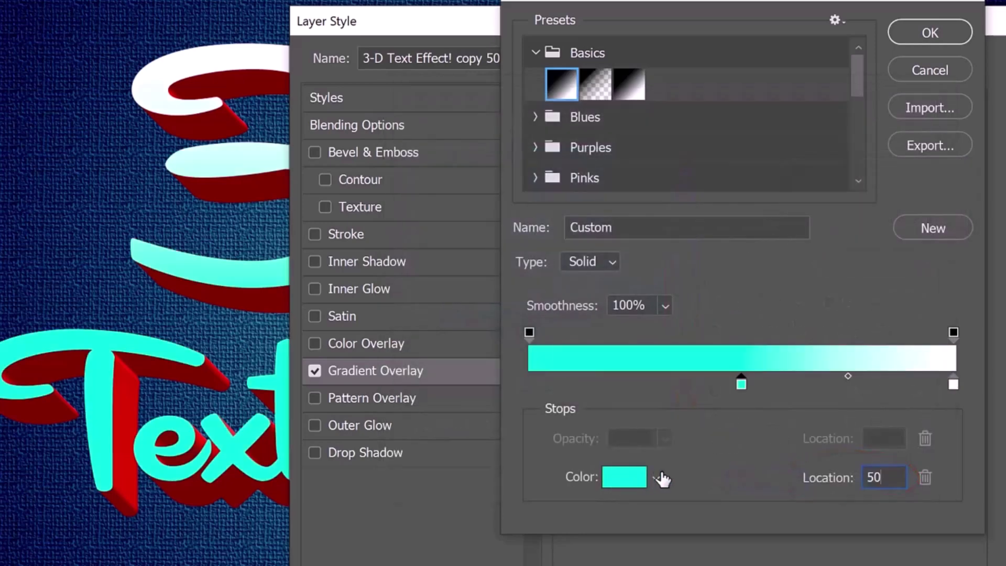
{"action": "left_click", "coordinate": [953, 385]}
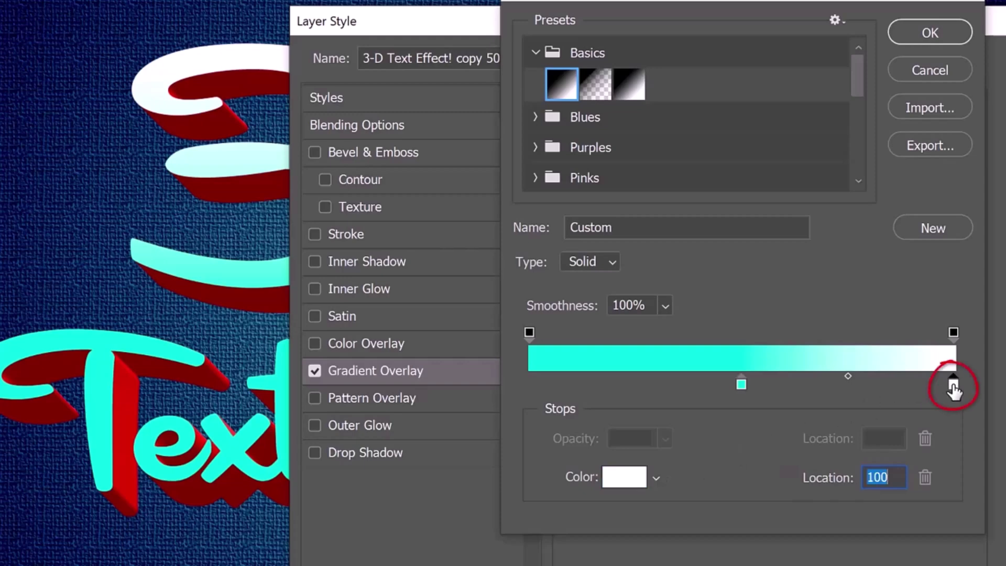
{"action": "left_click", "coordinate": [632, 482]}
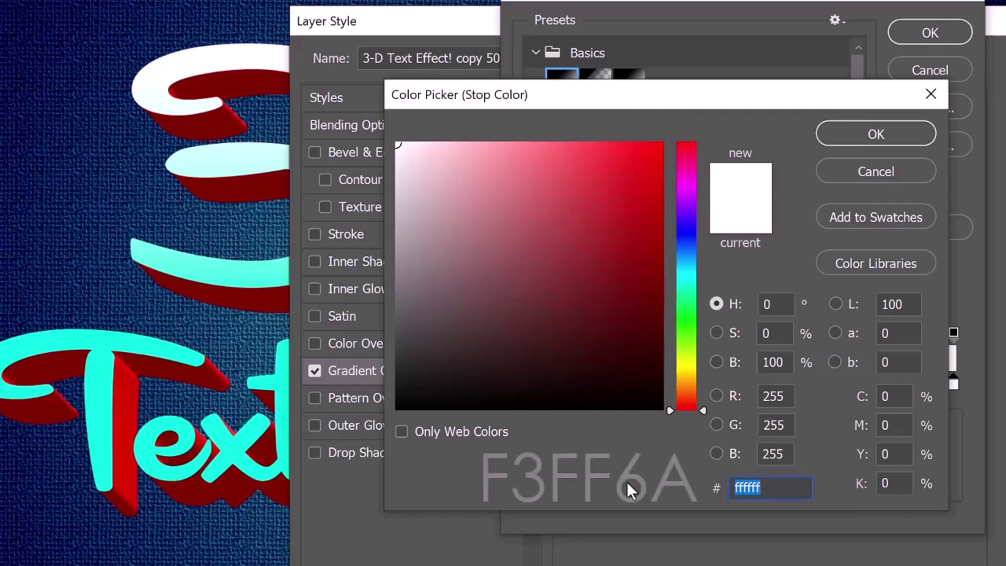
{"action": "type", "text": "F3F"}
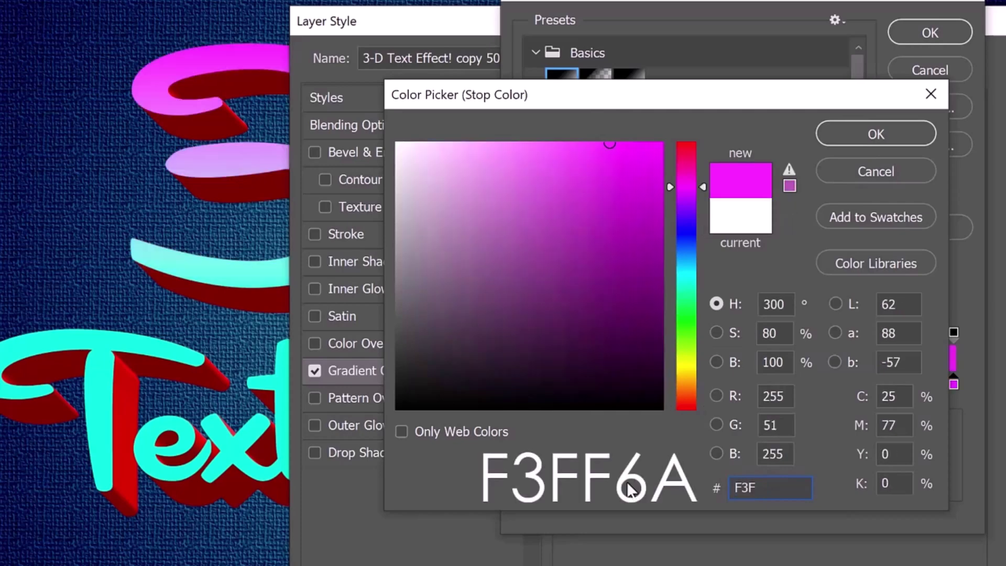
{"action": "type", "text": "F6"}
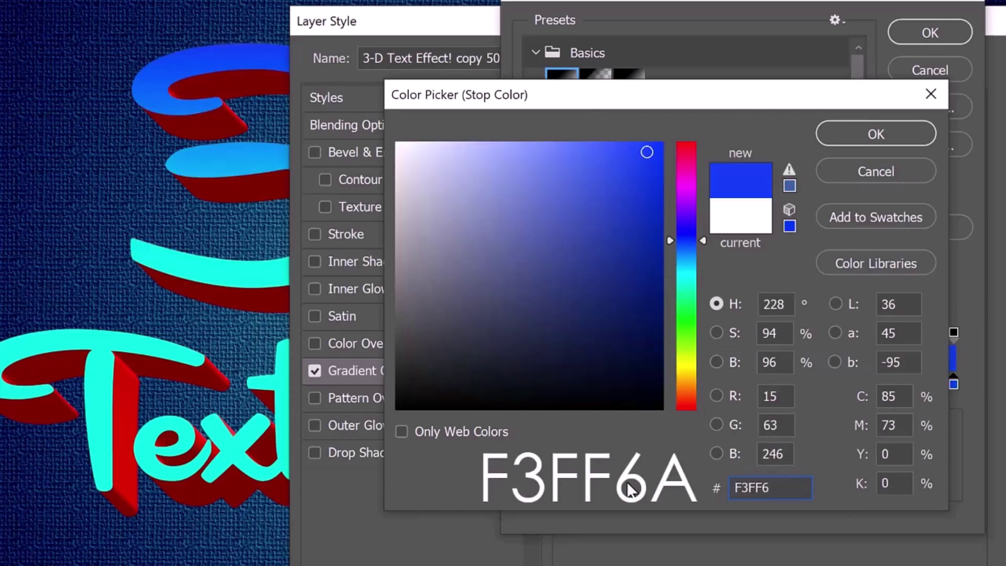
{"action": "type", "text": "A"}
{"action": "key", "text": "Return"}
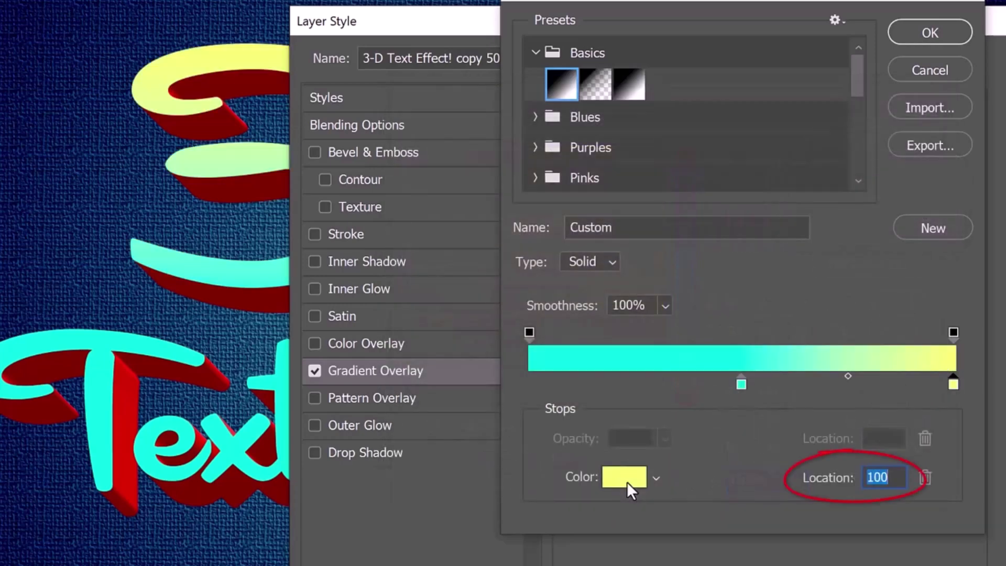
{"action": "type", "text": "70"}
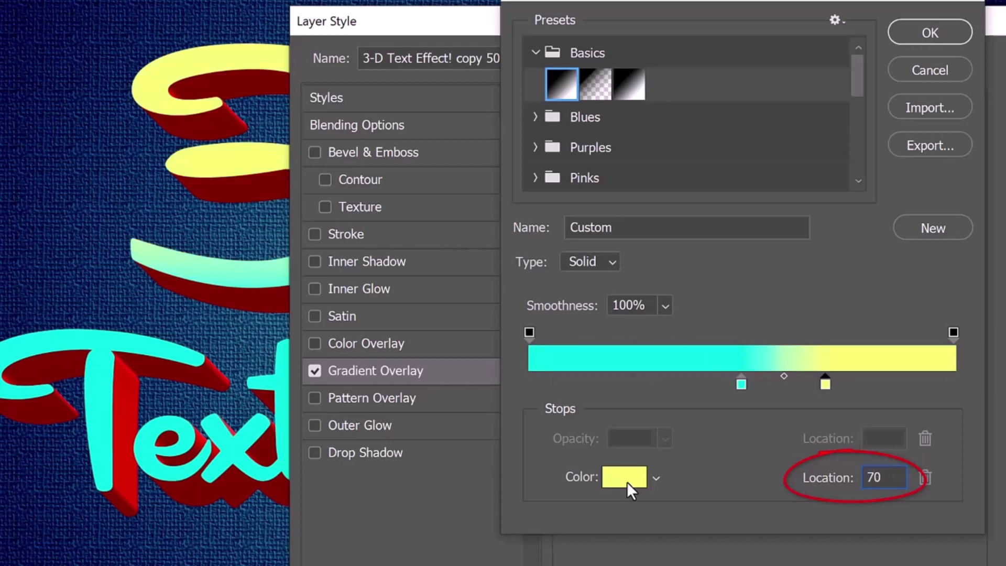
{"action": "key", "text": "Return"}
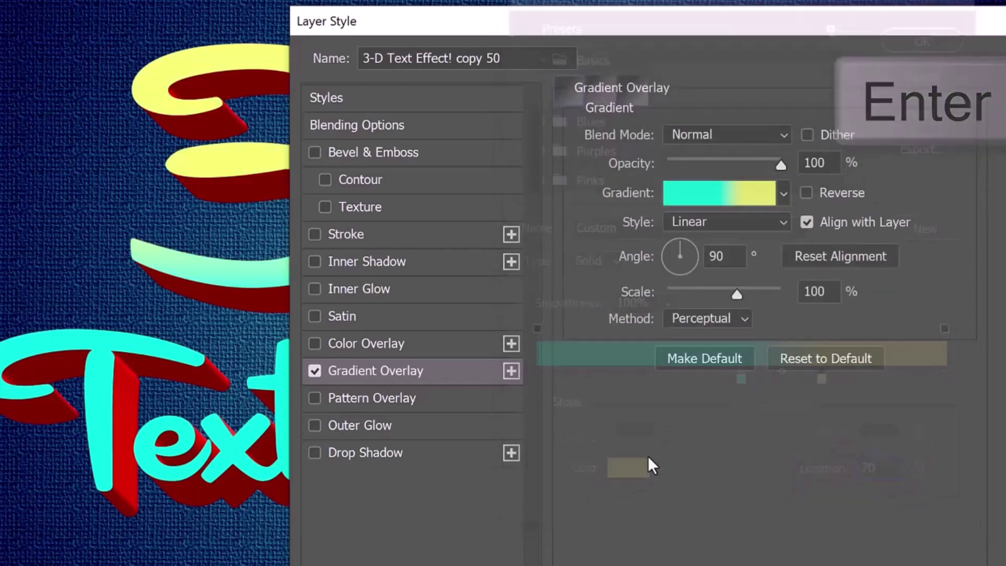
Make the gradient Radial and reversed at 40°, 150% scale, Smooth method, and add Inner Shadow.
{"action": "left_click", "coordinate": [782, 221]}
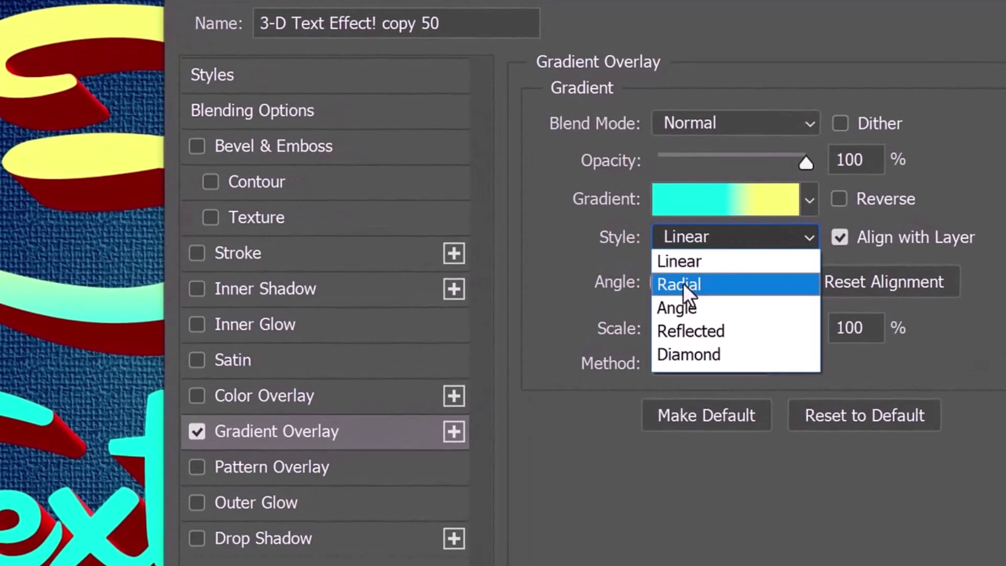
{"action": "left_click", "coordinate": [683, 283]}
{"action": "left_click", "coordinate": [839, 199]}
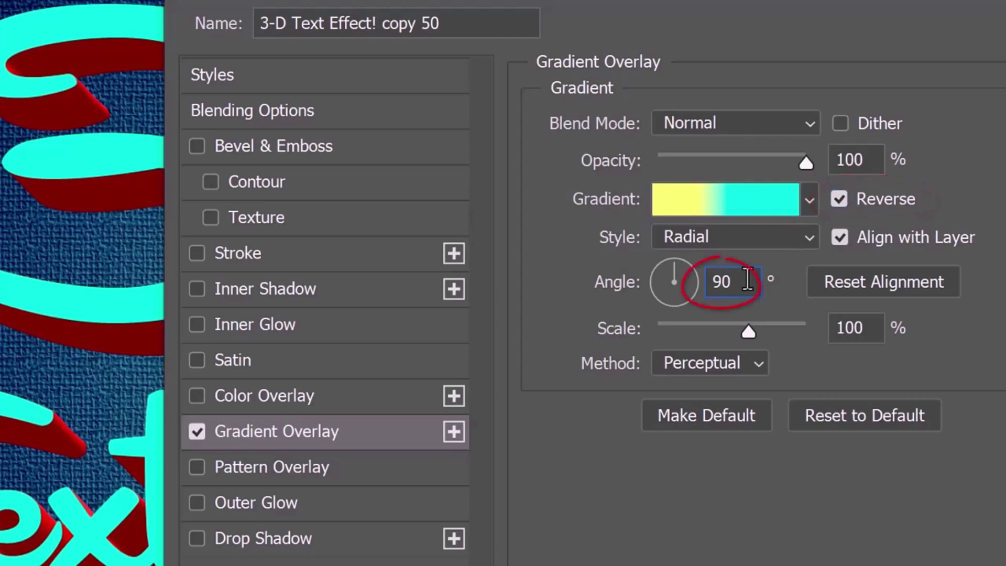
{"action": "left_click", "coordinate": [721, 281]}
{"action": "type", "text": "40"}
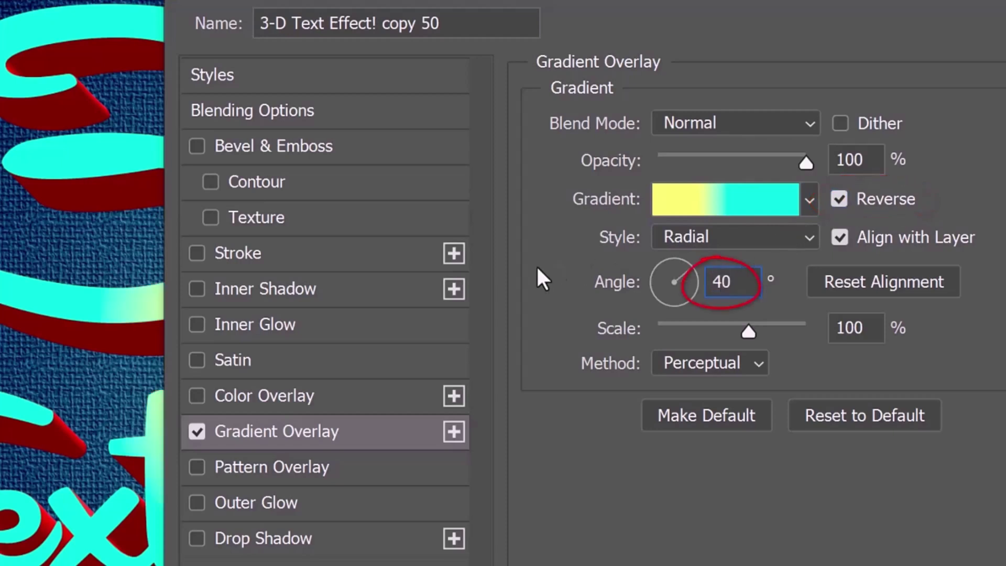
{"action": "left_click", "coordinate": [854, 327]}
{"action": "type", "text": "1"}
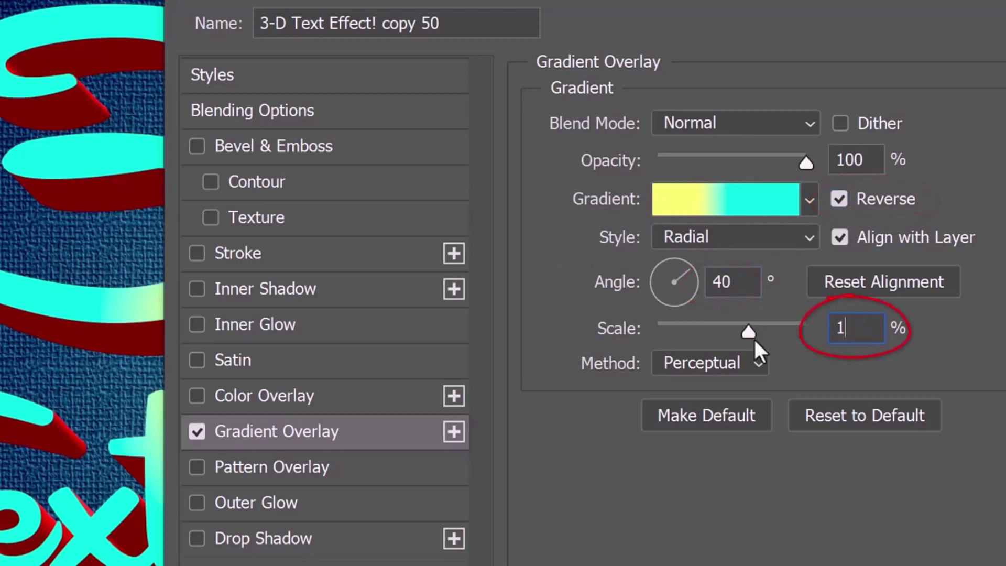
{"action": "type", "text": "50"}
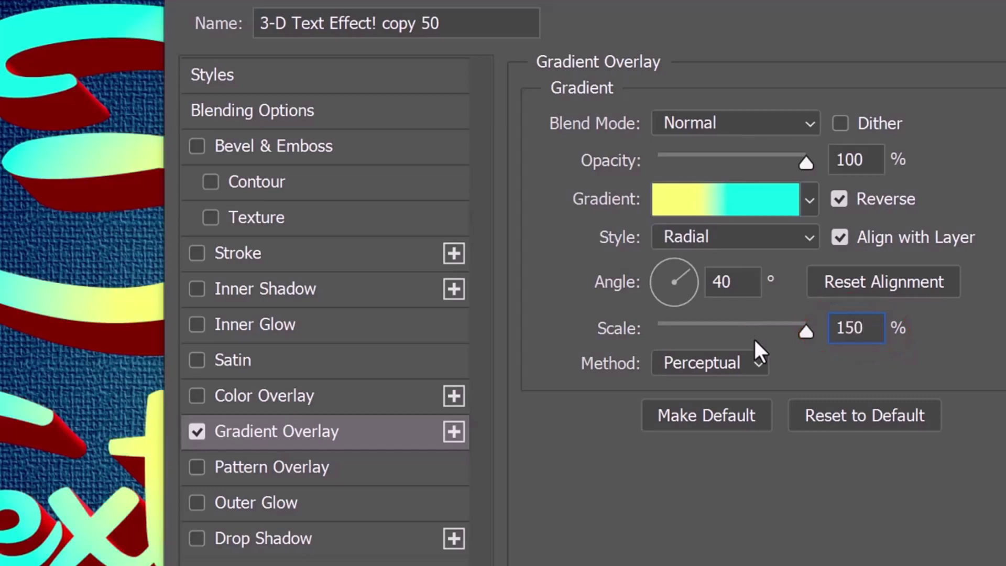
{"action": "left_click", "coordinate": [758, 363]}
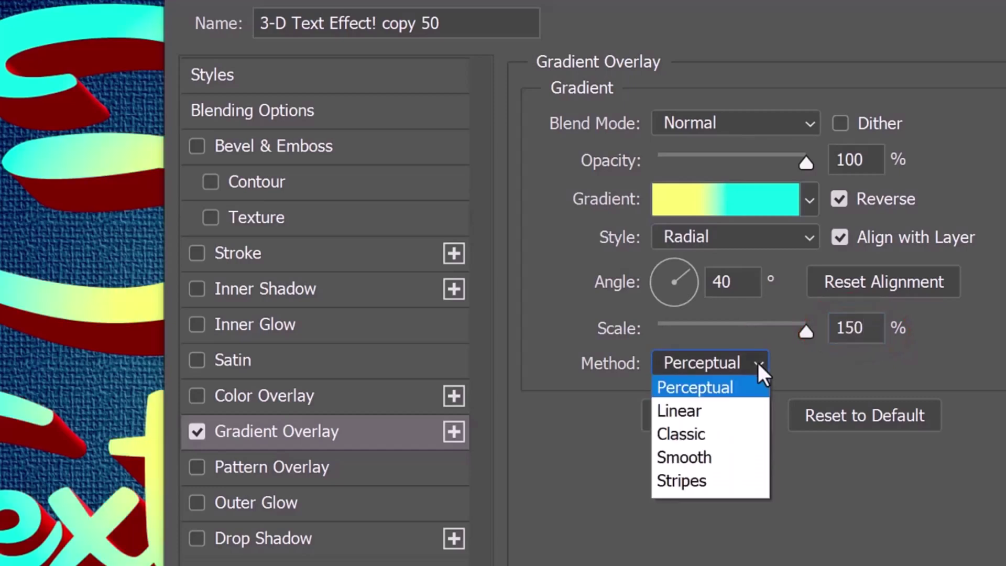
{"action": "left_click", "coordinate": [681, 457]}
{"action": "left_click", "coordinate": [284, 288]}
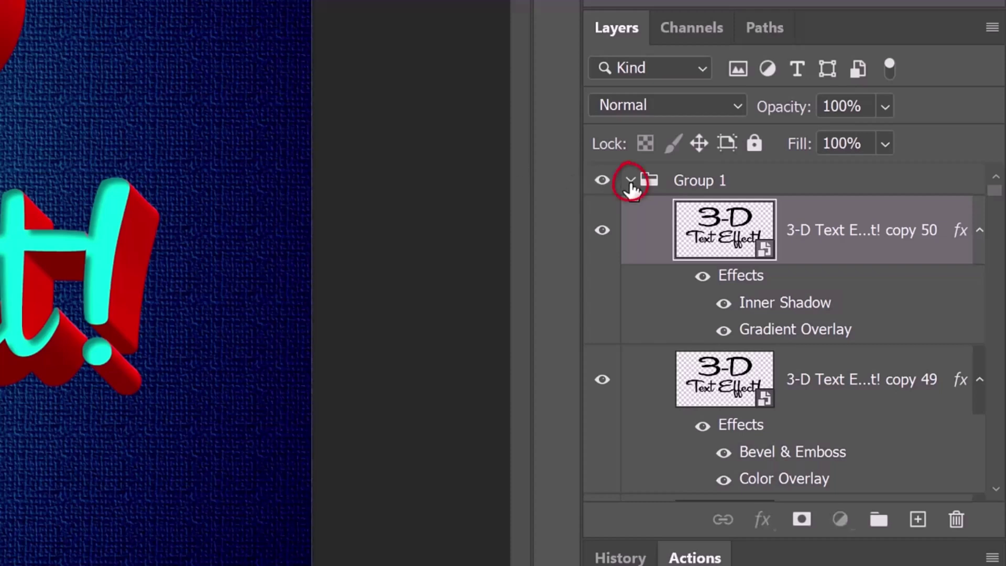
Collapse Group 1 and open its Layer Style dialog.
{"action": "left_click", "coordinate": [631, 181]}
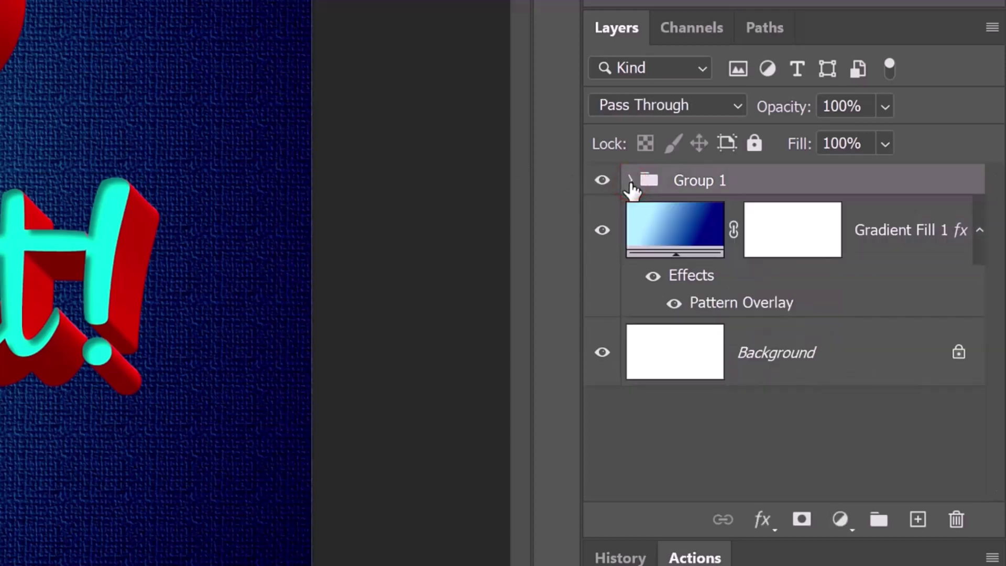
{"action": "double_click", "coordinate": [819, 180]}
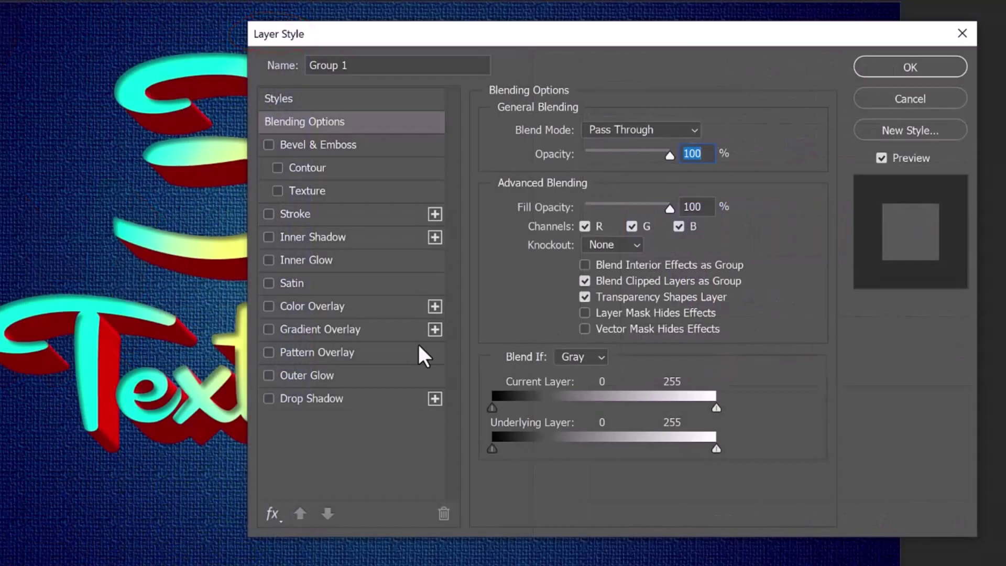
Overlay Group 1 with the Legacy Artist Surfaces Berber pattern at 70% scale in Darken mode.
{"action": "left_click", "coordinate": [420, 352]}
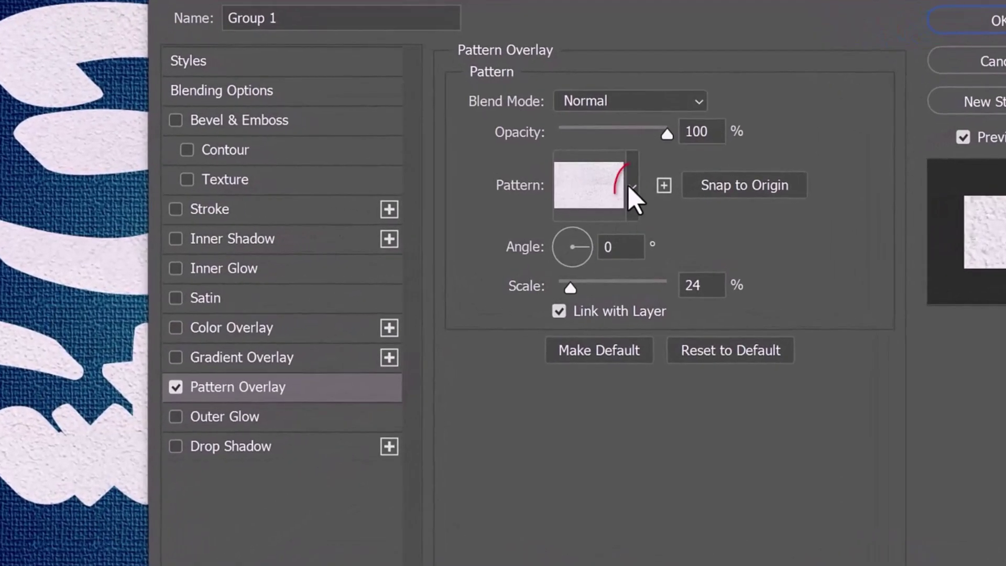
{"action": "left_click", "coordinate": [628, 186]}
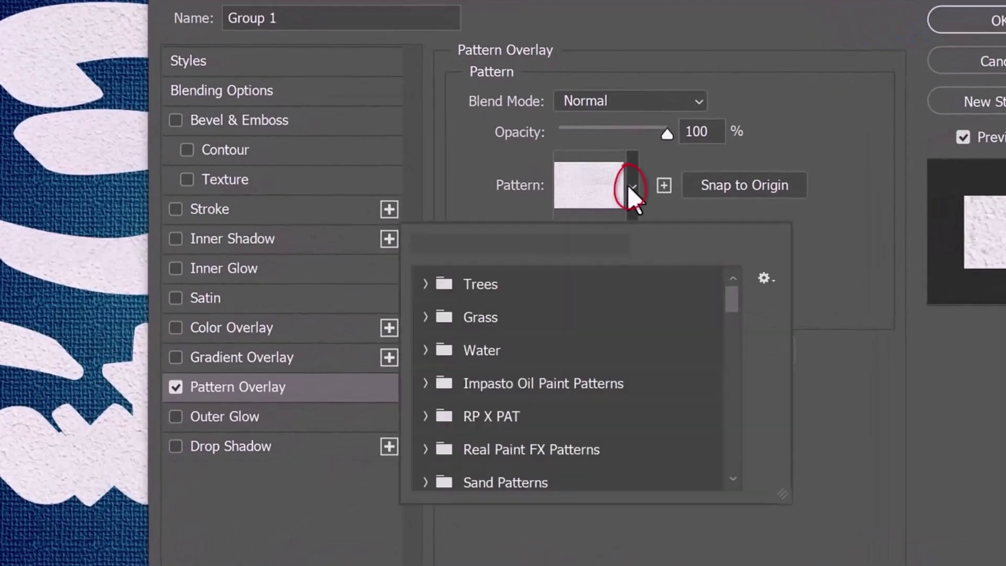
{"action": "left_click_drag", "start_coordinate": [728, 306], "coordinate": [726, 338]}
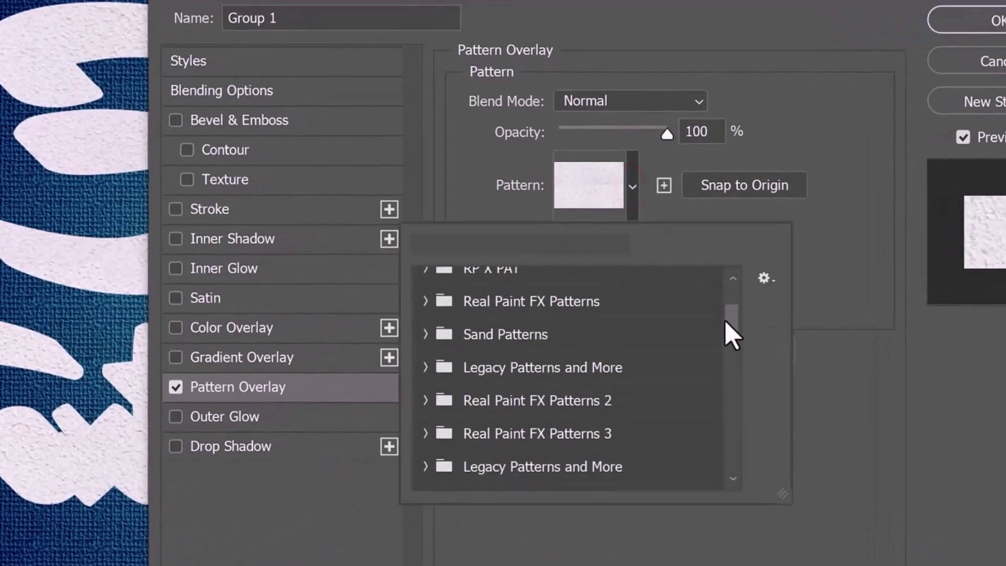
{"action": "left_click", "coordinate": [425, 309]}
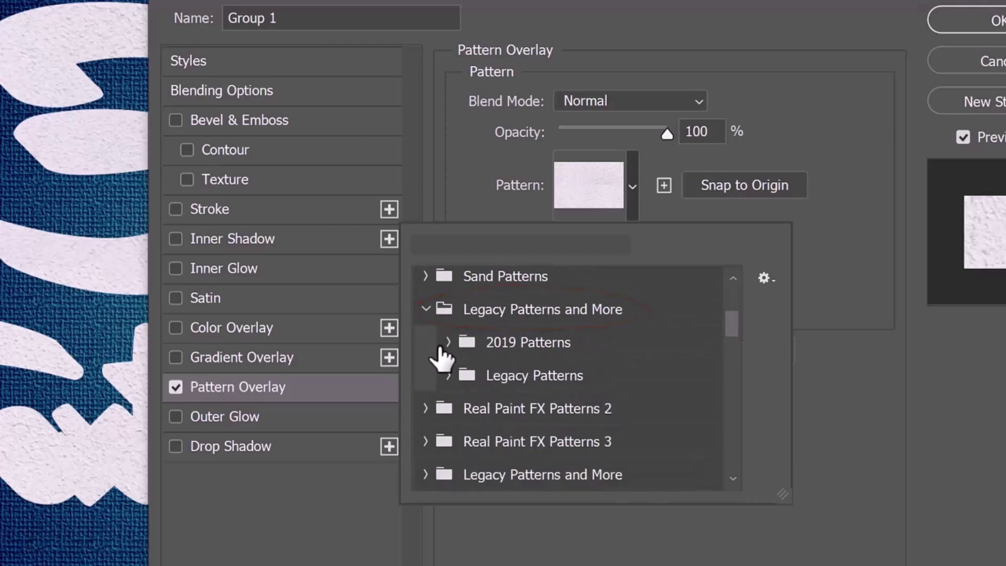
{"action": "left_click", "coordinate": [449, 376]}
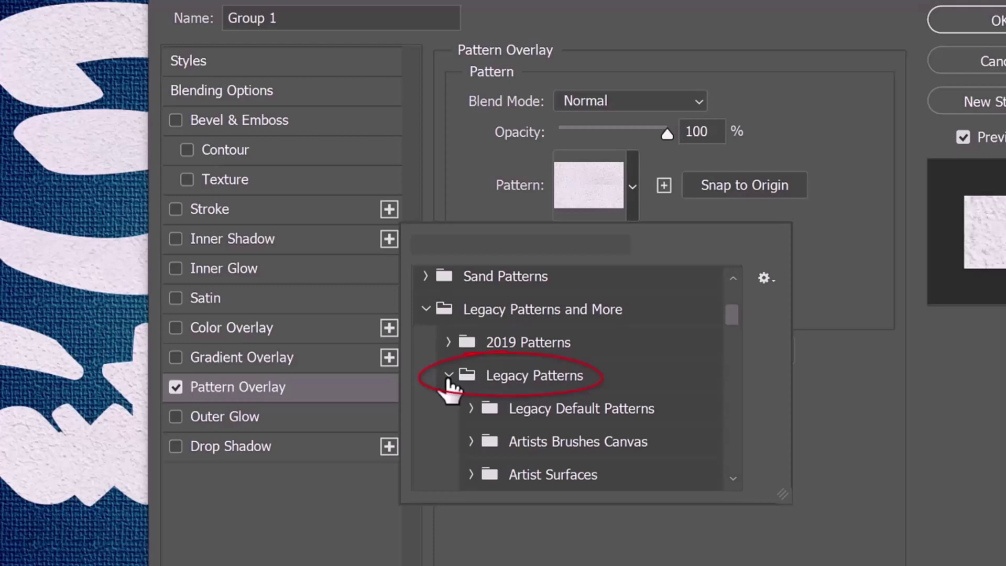
{"action": "left_click_drag", "start_coordinate": [730, 315], "coordinate": [710, 337]}
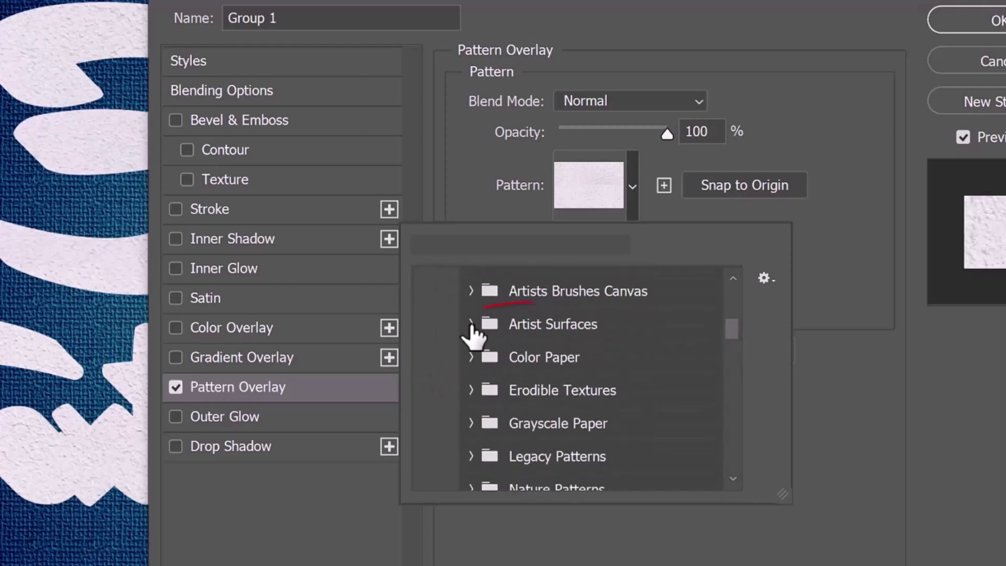
{"action": "left_click", "coordinate": [471, 324]}
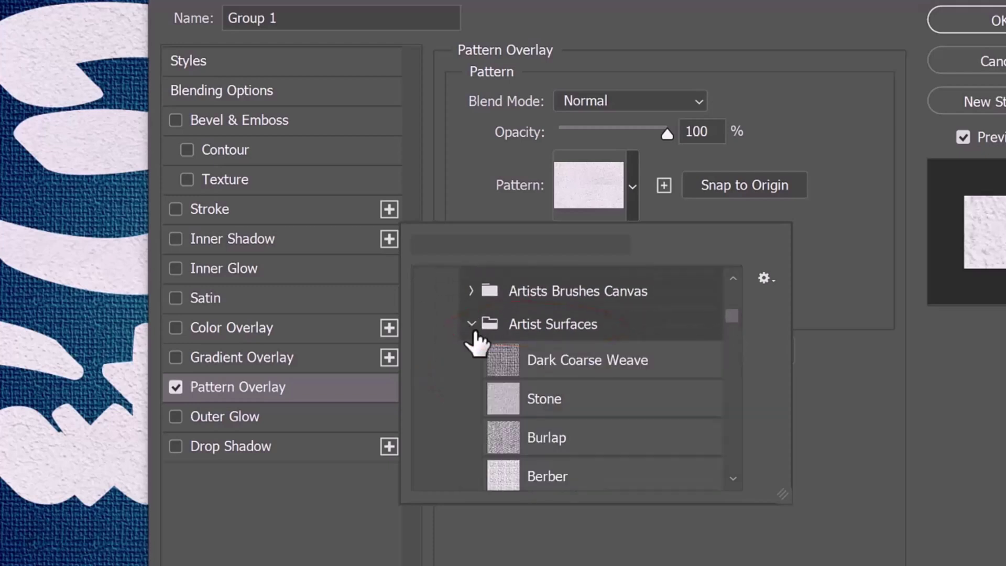
{"action": "left_click", "coordinate": [502, 478]}
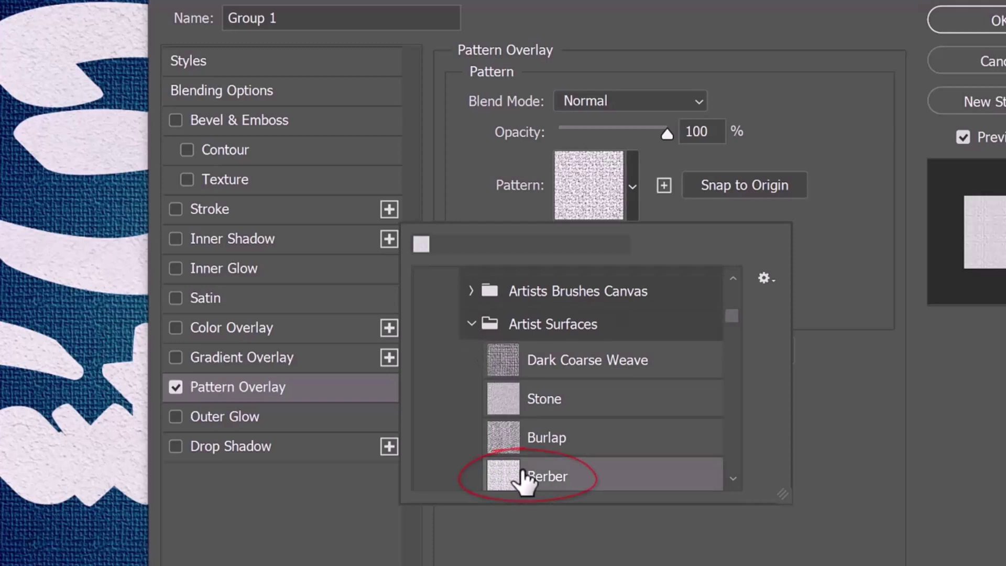
{"action": "left_click", "coordinate": [832, 375]}
{"action": "double_click", "coordinate": [711, 285]}
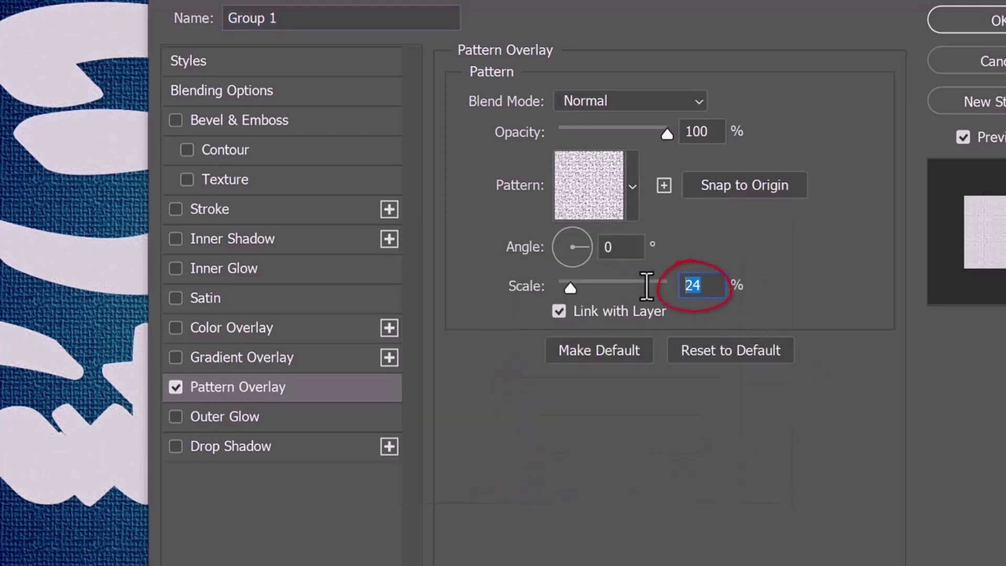
{"action": "type", "text": "70"}
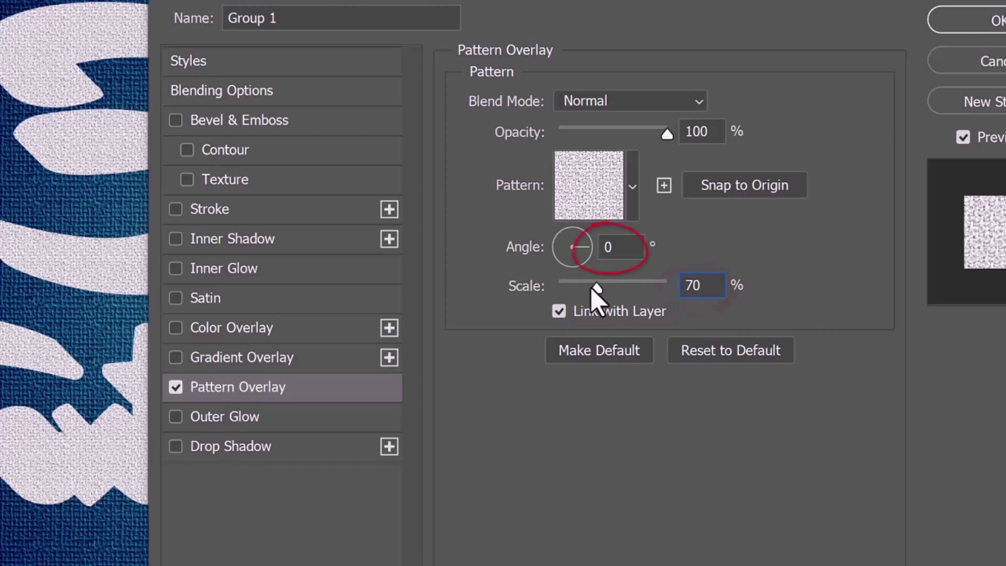
{"action": "left_click", "coordinate": [699, 101]}
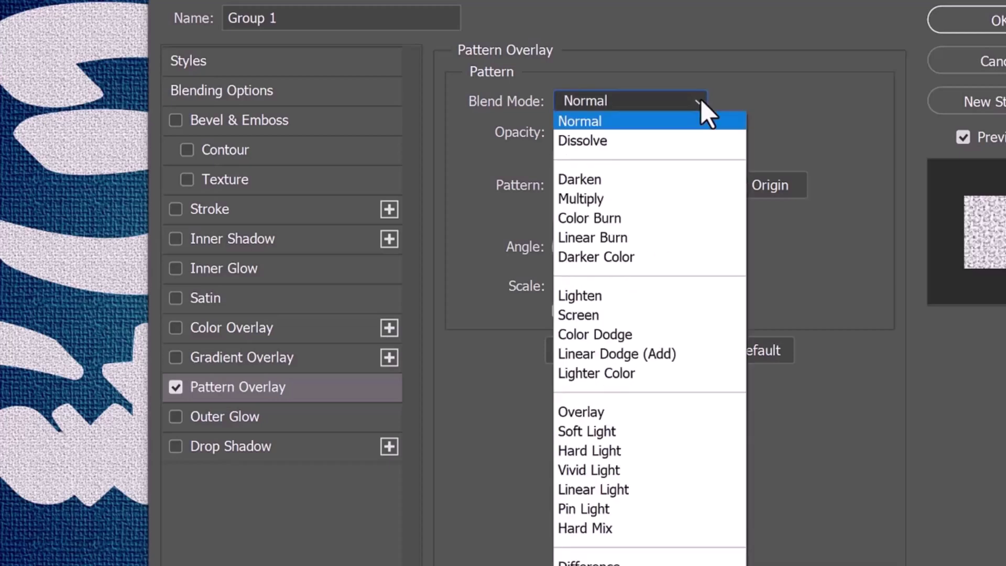
{"action": "left_click", "coordinate": [585, 182]}
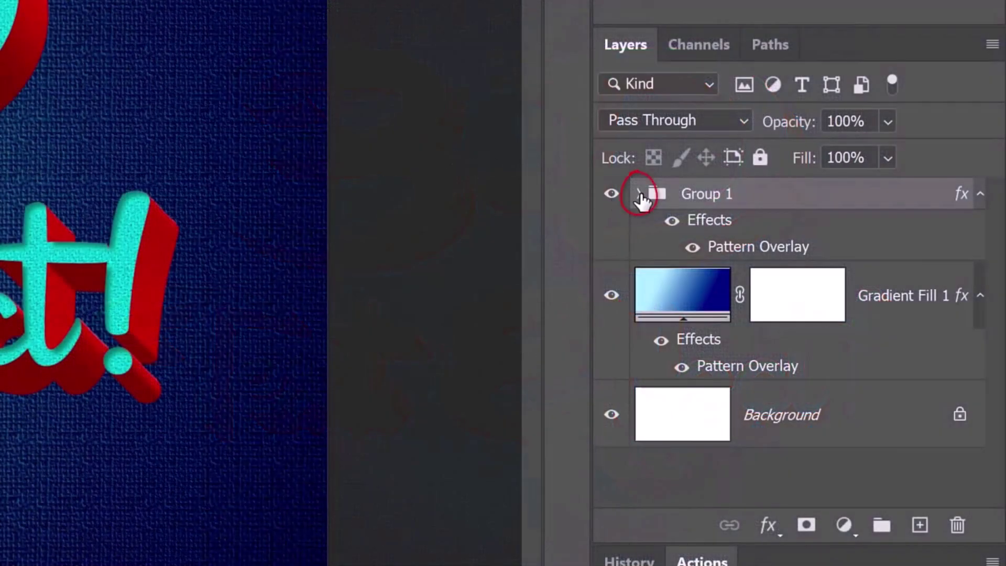
Fill the text-shape selection with black on a new layer above Group 1, then deselect.
{"action": "left_click", "coordinate": [725, 297], "text": "ctrl"}
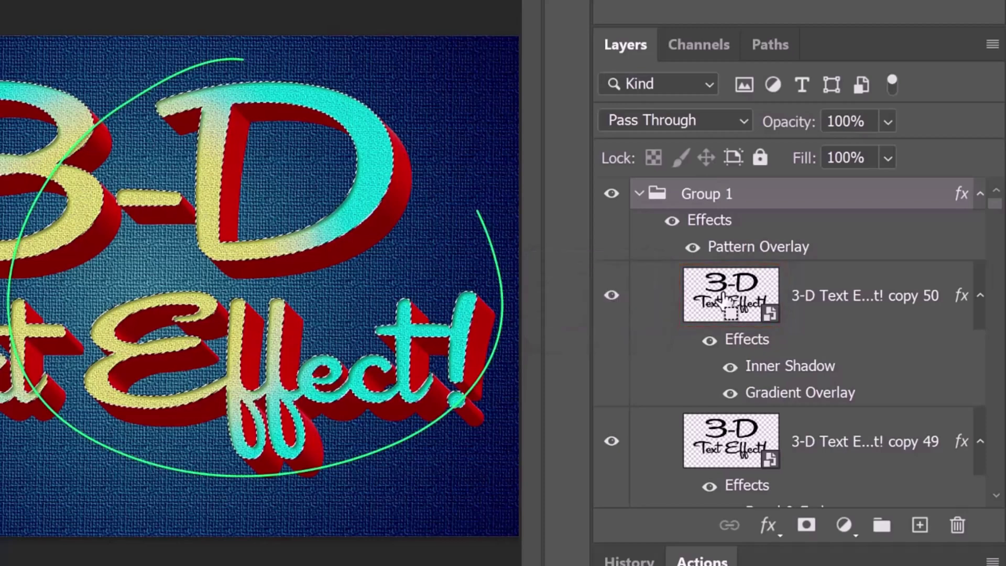
{"action": "left_click", "coordinate": [640, 195]}
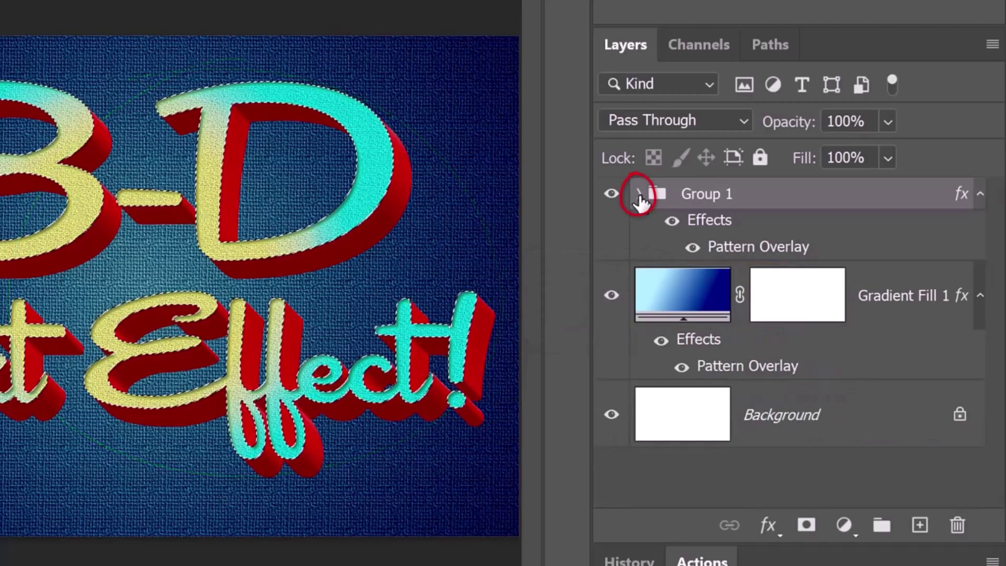
{"action": "left_click", "coordinate": [920, 526]}
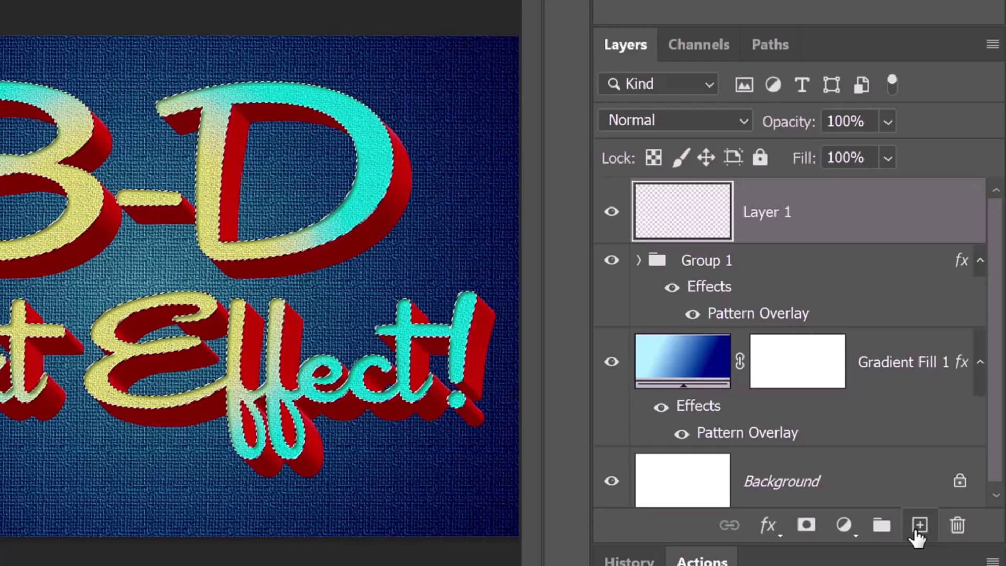
{"action": "key", "text": "alt+BackSpace"}
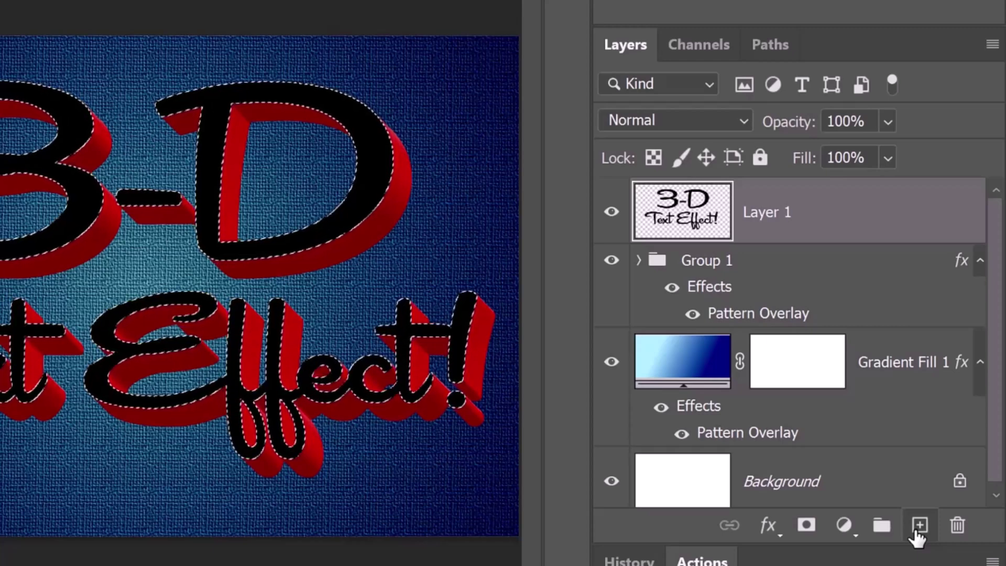
{"action": "key", "text": "ctrl+d"}
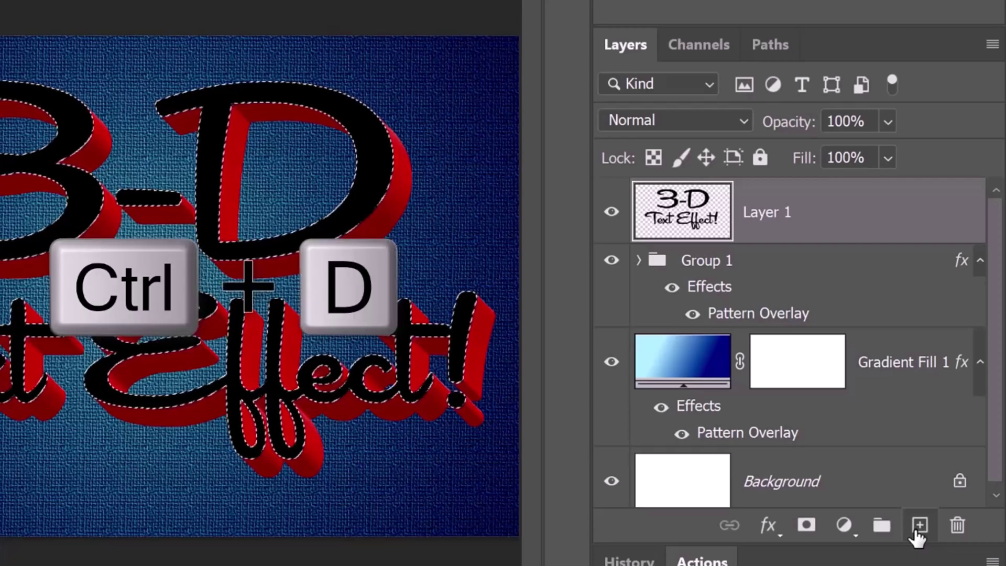
Reduce Layer 1's fill to 0%.
{"action": "left_click", "coordinate": [888, 159]}
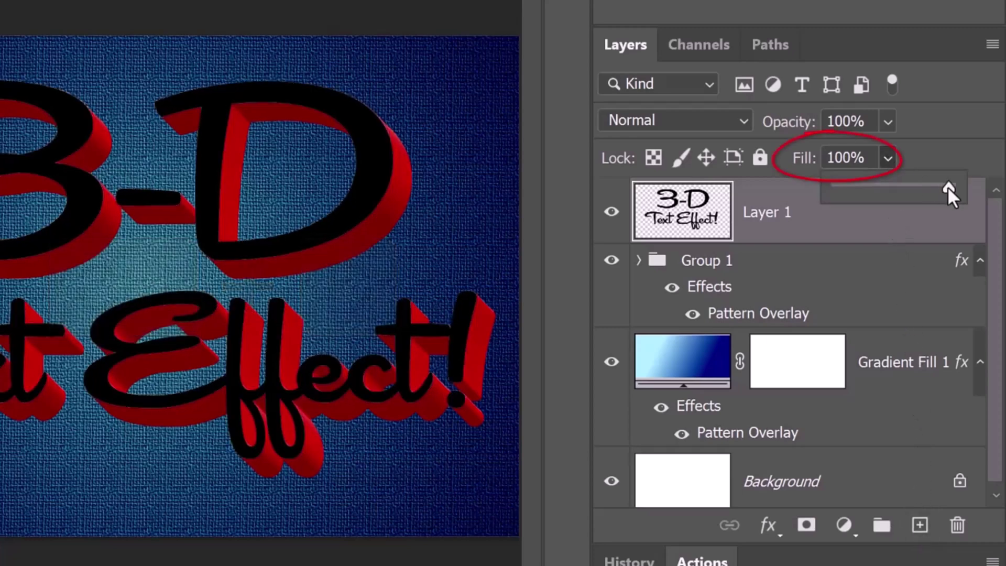
{"action": "left_click_drag", "start_coordinate": [947, 186], "coordinate": [786, 193]}
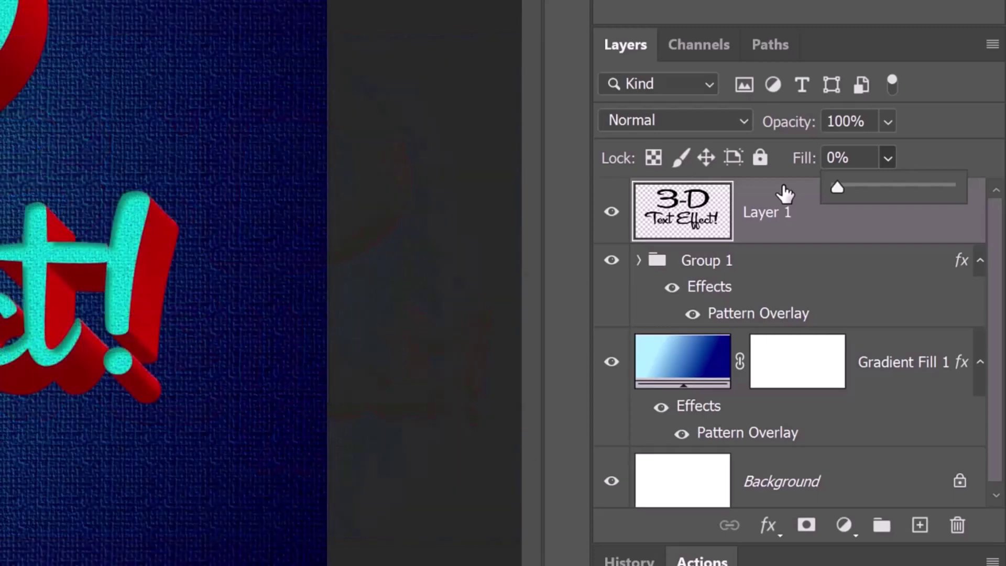
{"action": "left_click", "coordinate": [859, 225]}
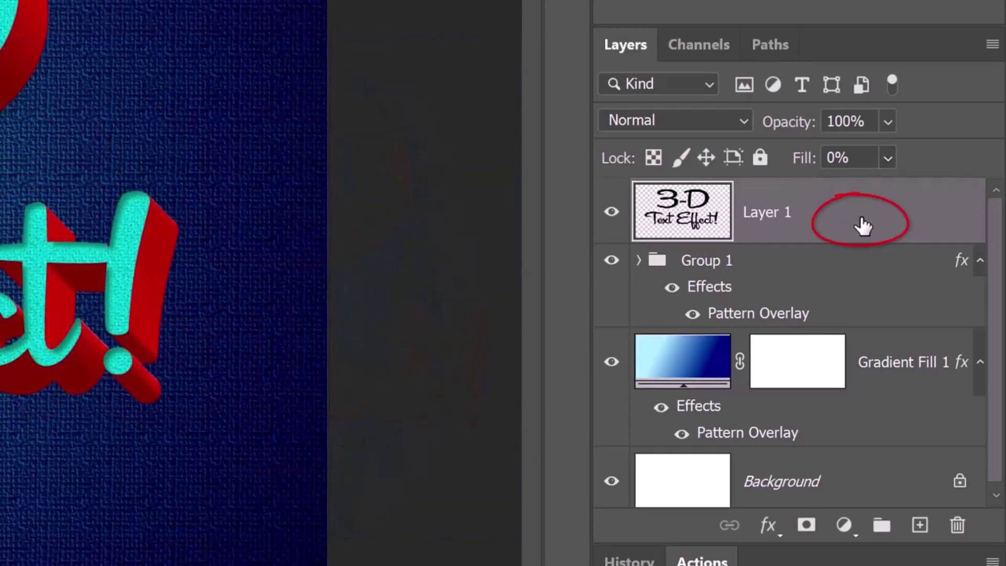
Add a 4 px Stroke in light cyan #C8FFFE to Layer 1.
{"action": "double_click", "coordinate": [862, 225]}
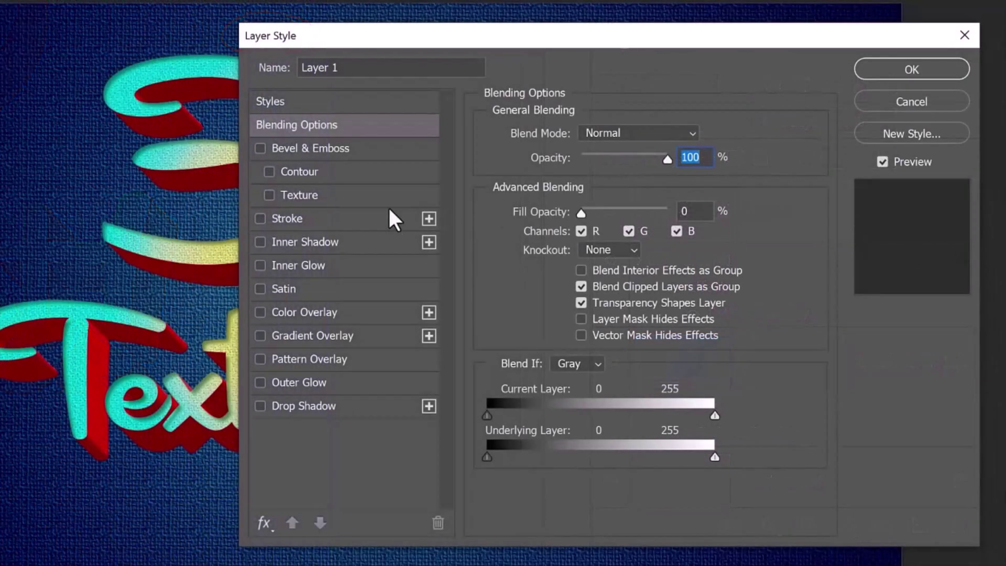
{"action": "left_click", "coordinate": [290, 218]}
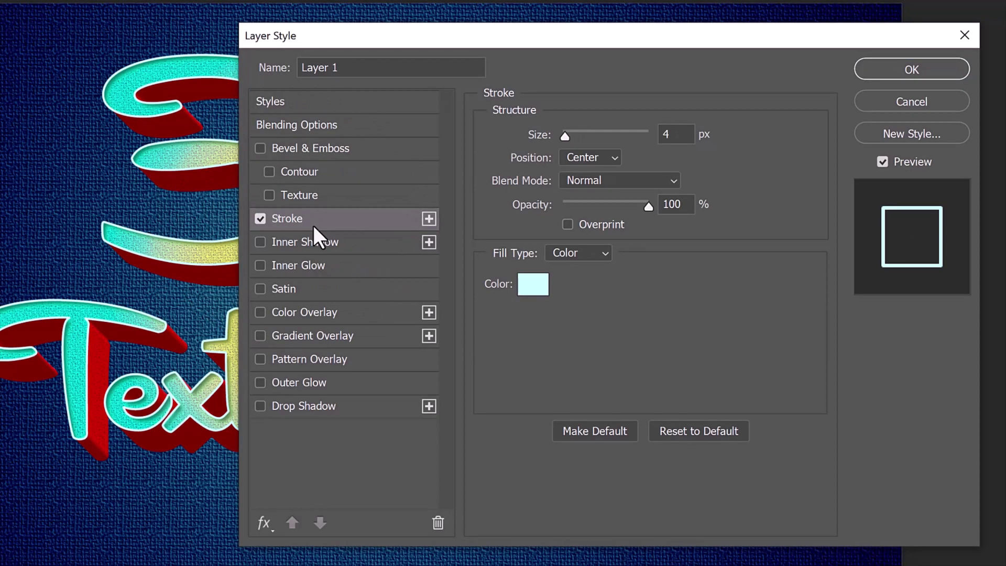
{"action": "left_click", "coordinate": [529, 284]}
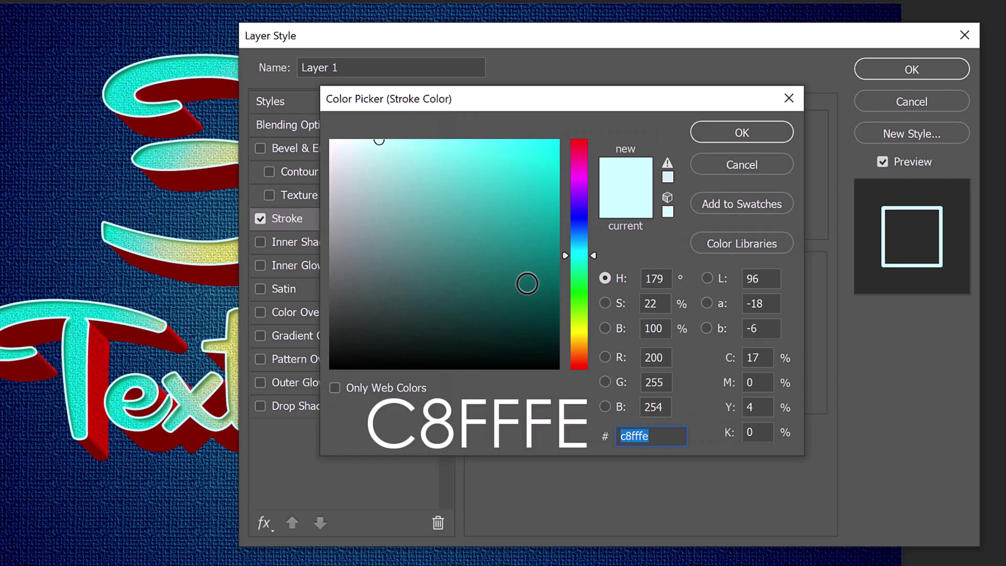
{"action": "key", "text": "Return"}
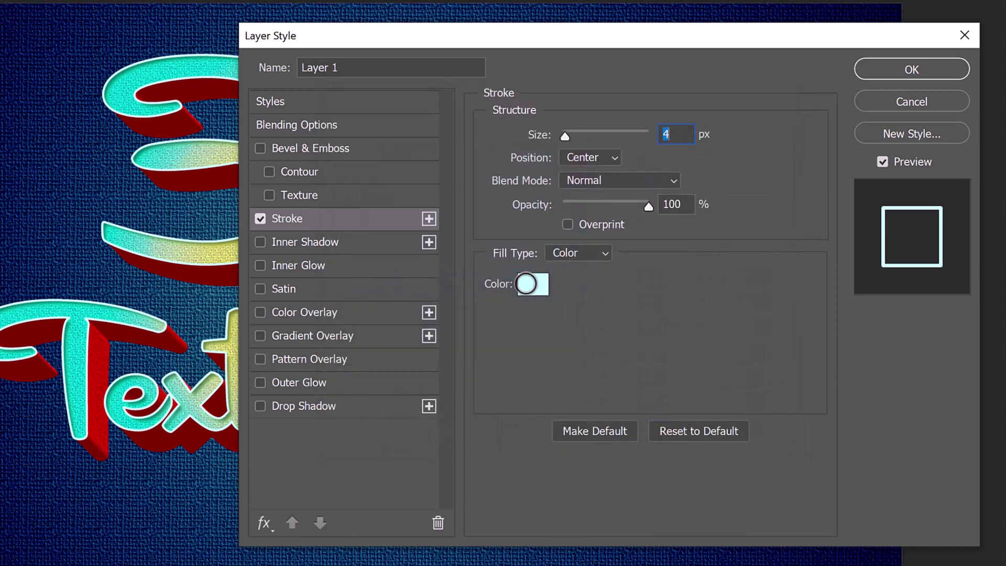
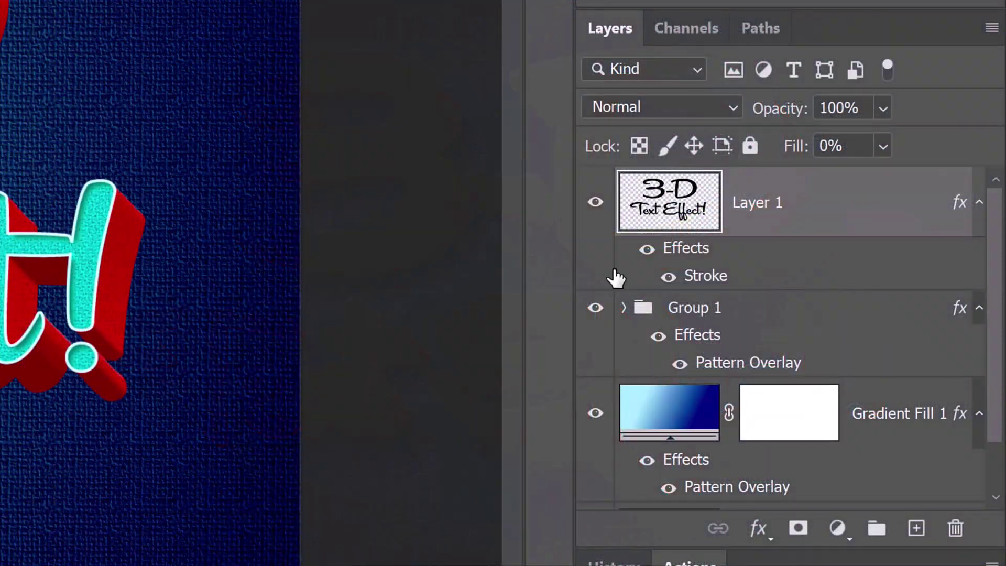
Select Group 1 with Layer 1 and convert both into a single smart object.
{"action": "left_click", "coordinate": [842, 328], "text": "shift"}
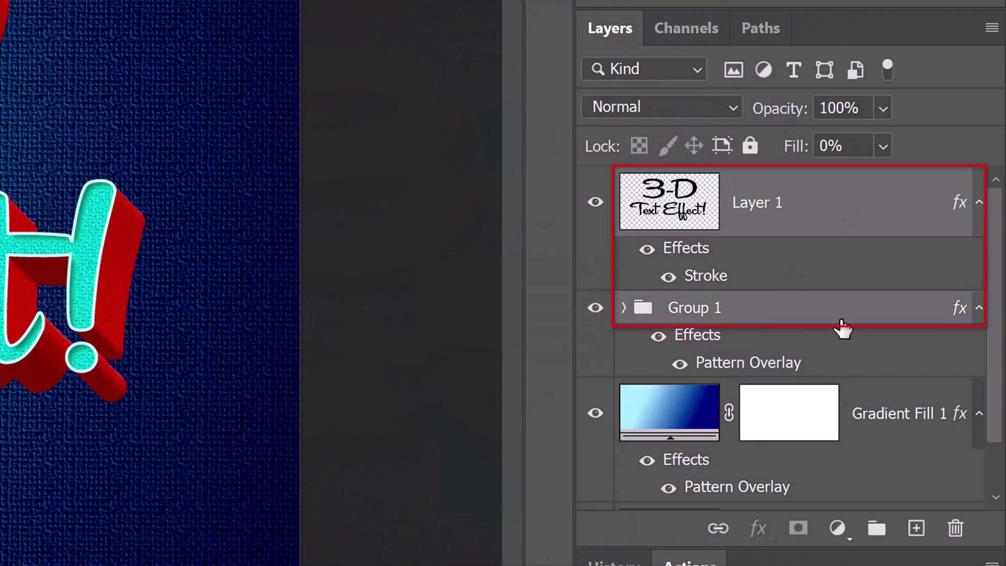
{"action": "left_click", "coordinate": [991, 28]}
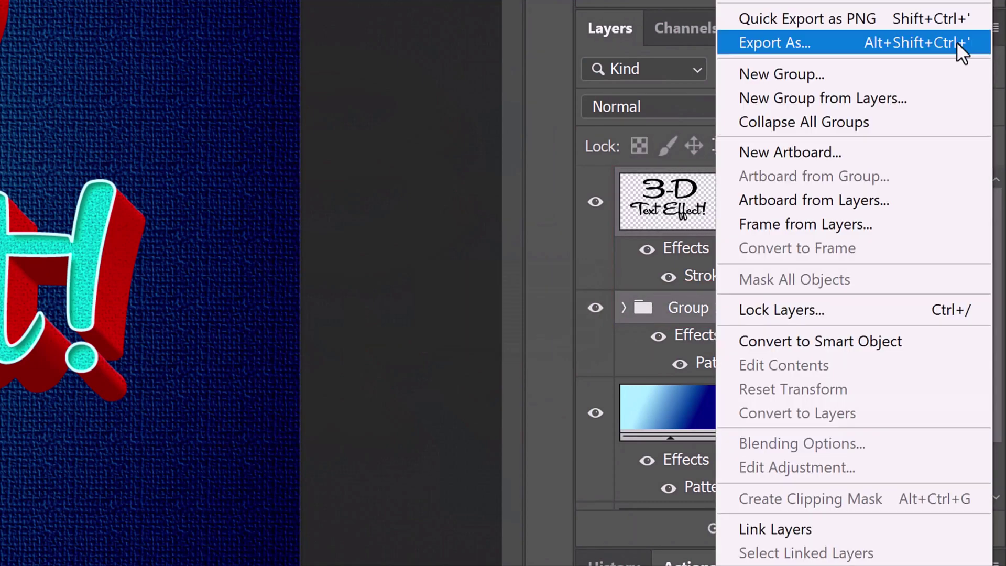
{"action": "left_click", "coordinate": [812, 343]}
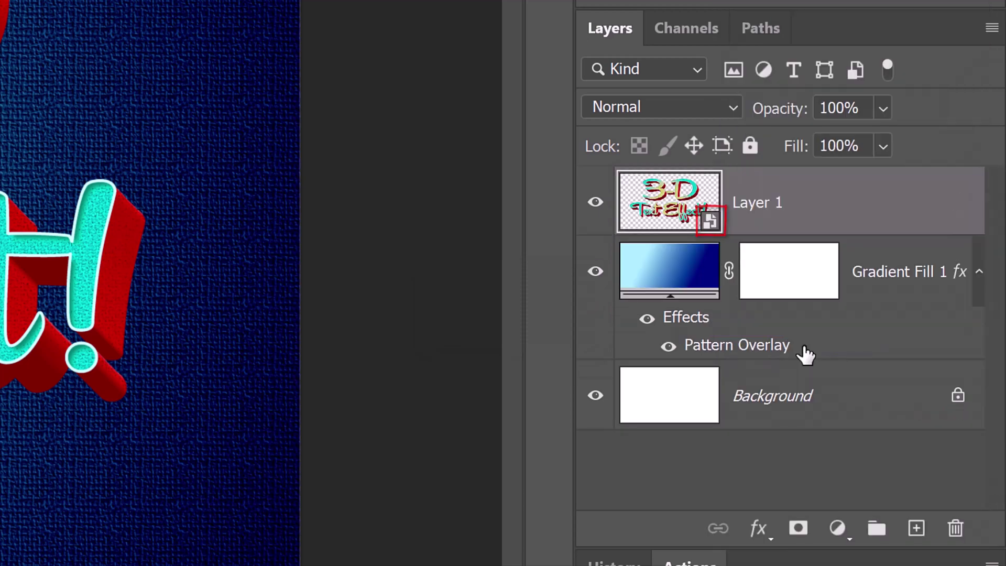
Fill a new layer below Layer 1 with a black lettering silhouette, then deselect.
{"action": "left_click", "coordinate": [667, 212], "text": "ctrl"}
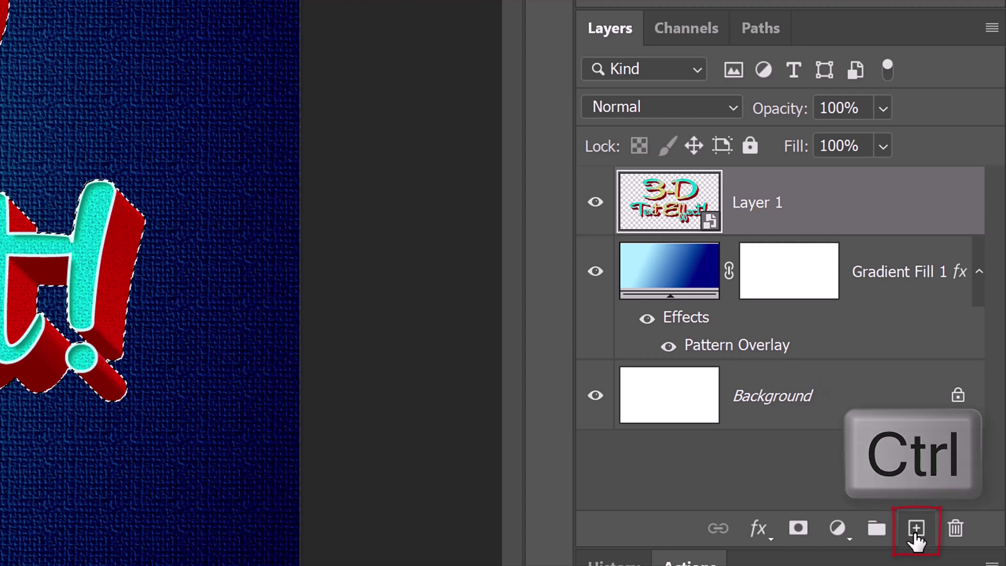
{"action": "left_click", "coordinate": [917, 528], "text": "ctrl"}
{"action": "key", "text": "alt+Delete"}
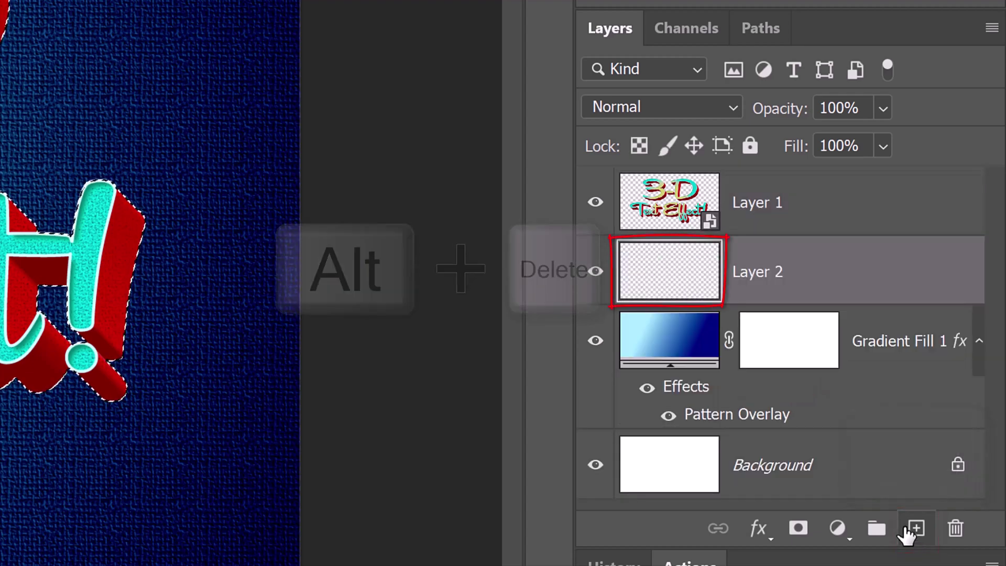
{"action": "key", "text": "alt+Delete"}
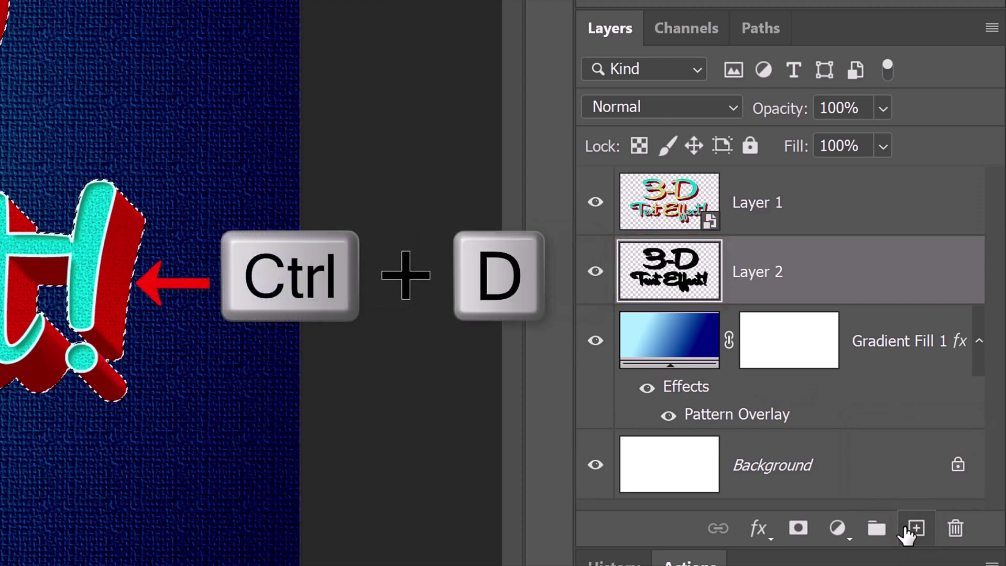
{"action": "key", "text": "ctrl+d"}
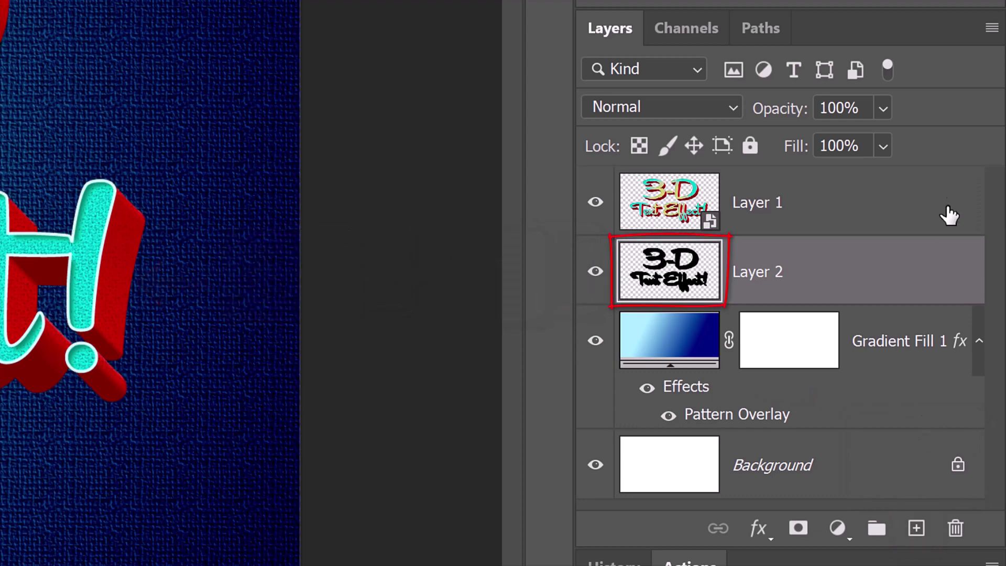
Convert the black silhouette Layer 2 into a smart object and open the Filter menu.
{"action": "left_click", "coordinate": [990, 32]}
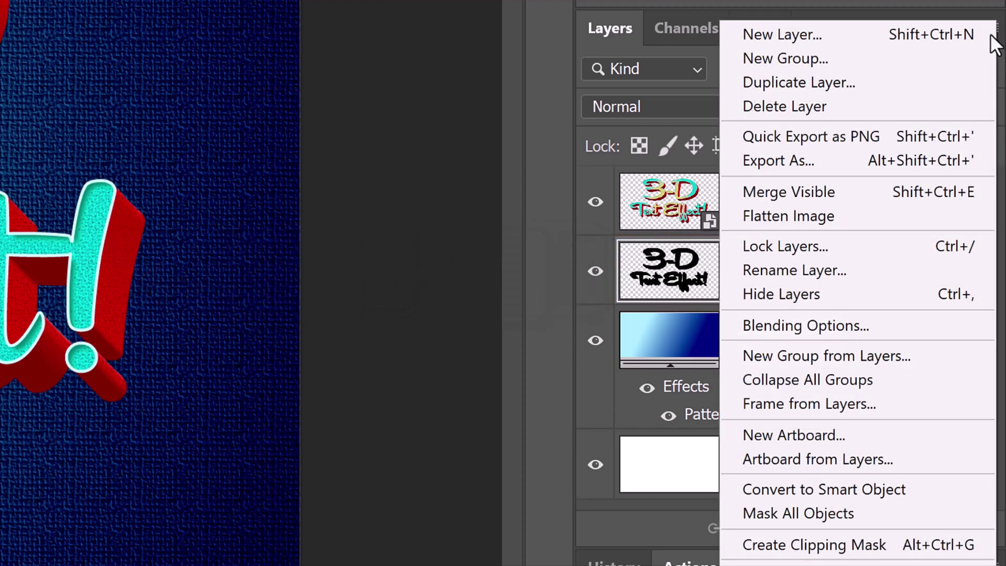
{"action": "left_click", "coordinate": [825, 490]}
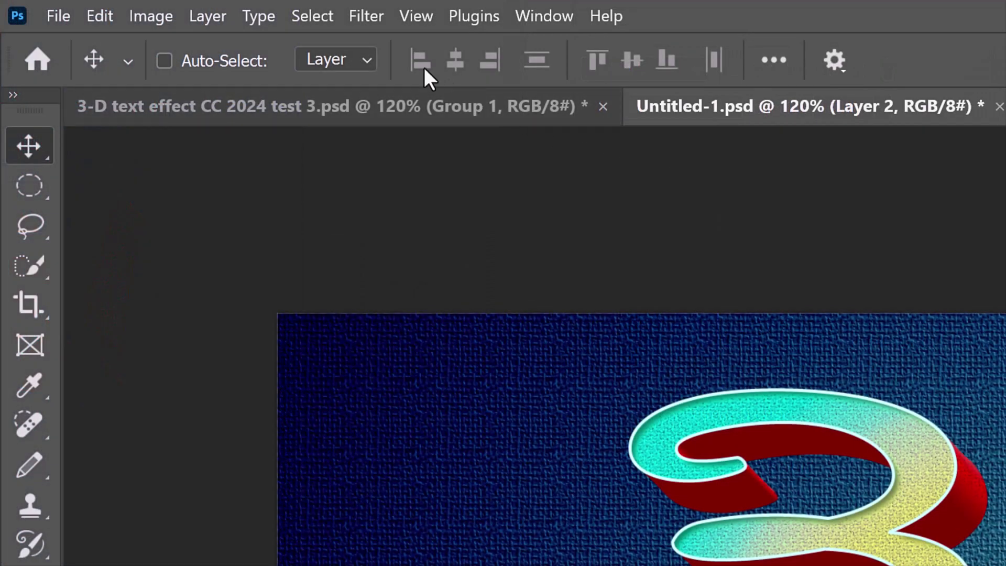
{"action": "left_click", "coordinate": [367, 17]}
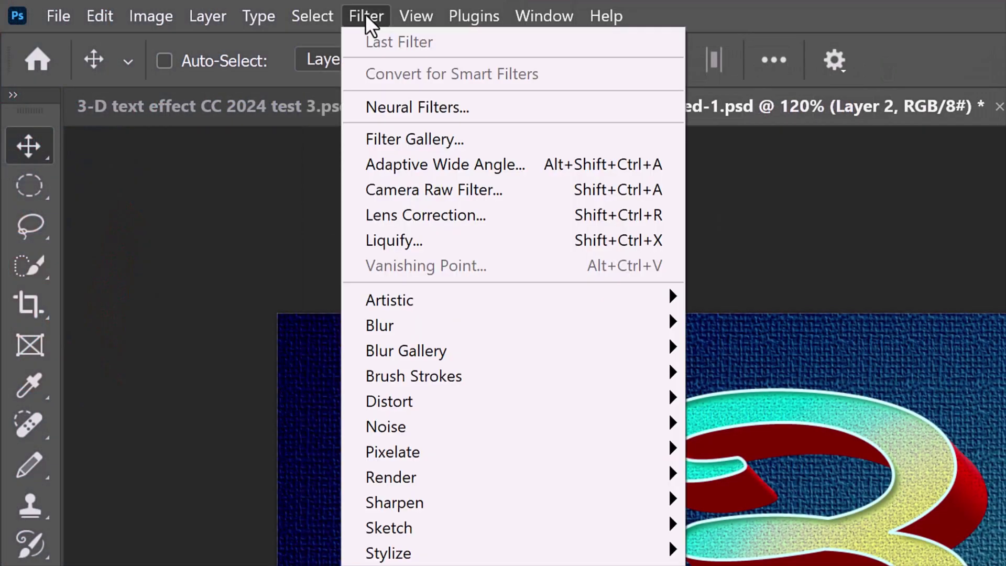
{"action": "mouse_move", "coordinate": [380, 325]}
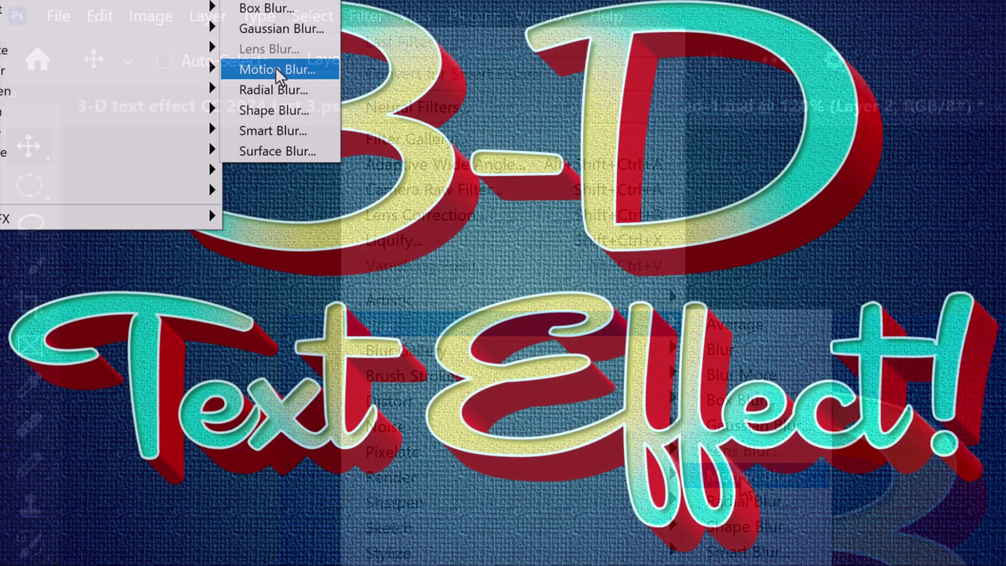
Open Motion Blur for Layer 2, targeting angle -50 and distance 100 pixels.
{"action": "left_click", "coordinate": [745, 477]}
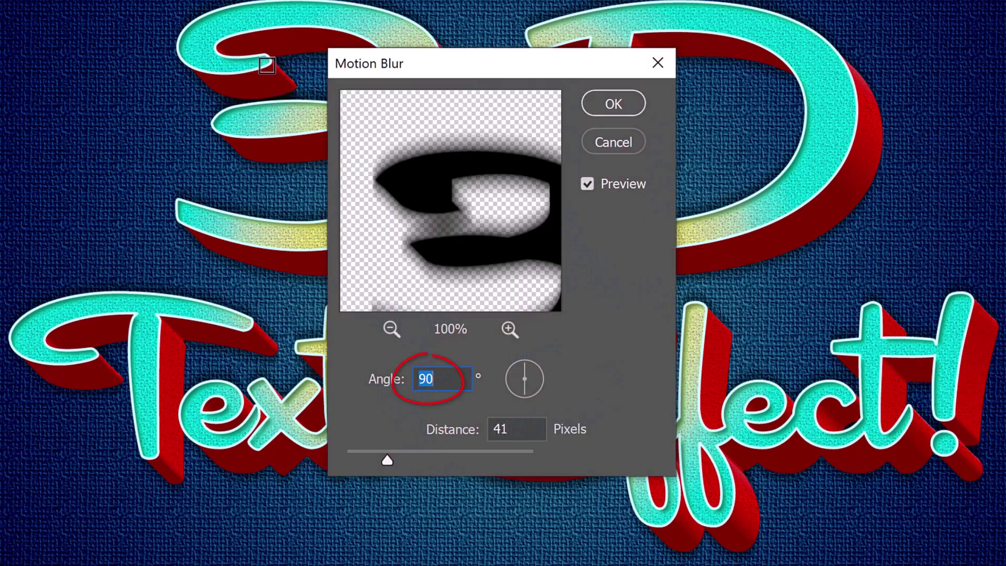
{"action": "type", "text": "0"}
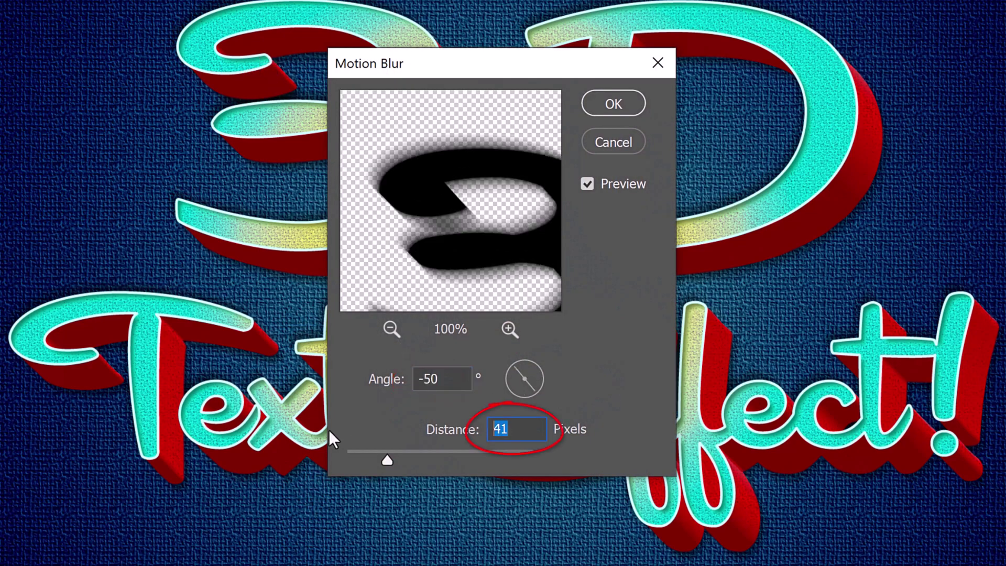
{"action": "type", "text": "100"}
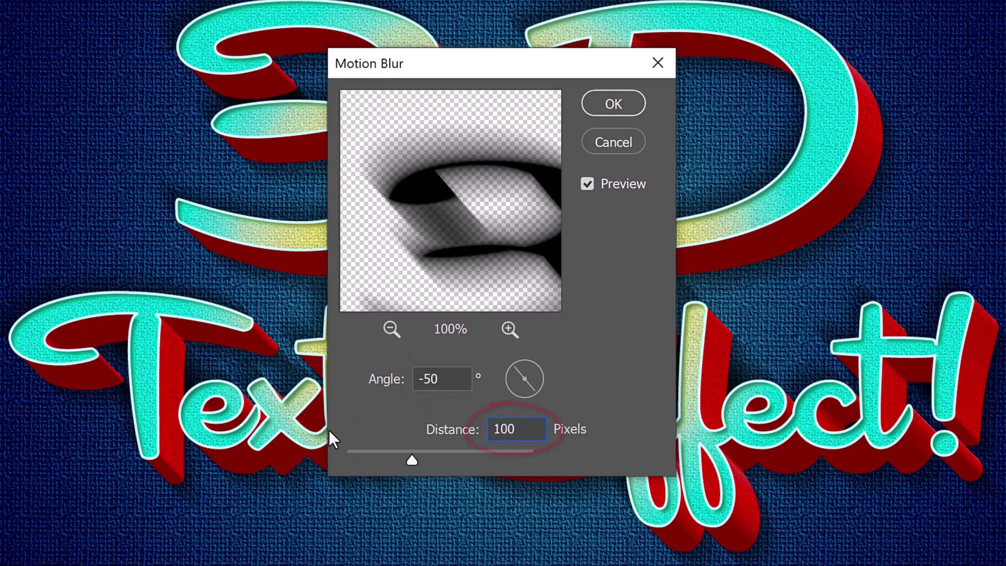